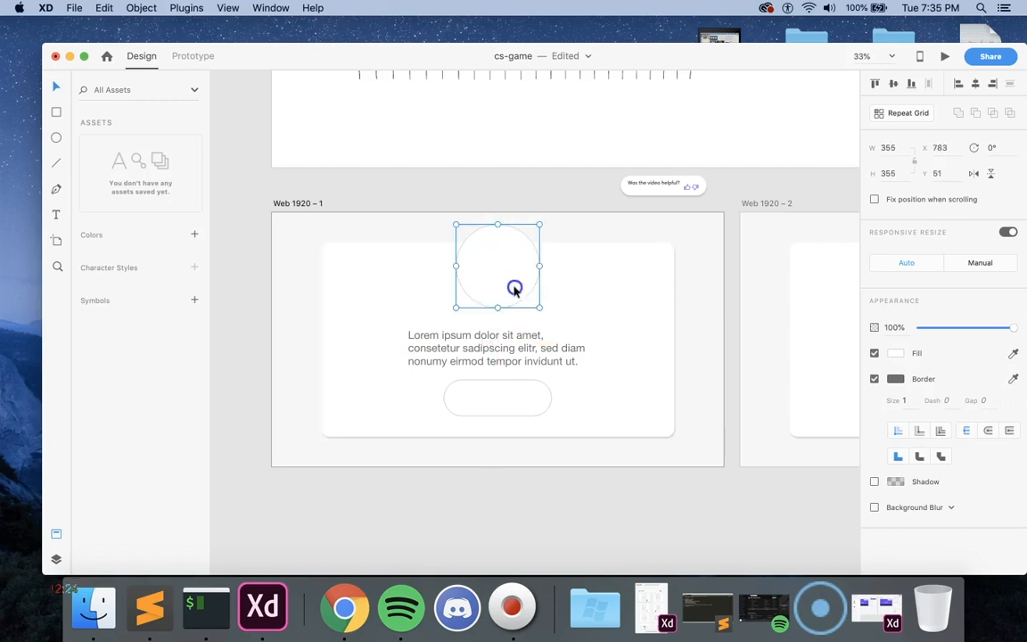
# Move the placeholder text slightly up on Web 1920 – 1 and shrink the rounded button below it to about 444 × 141
pyautogui.moveTo(514, 337); pyautogui.dragTo(510, 333)
pyautogui.click(509, 393)
pyautogui.moveTo(551, 418); pyautogui.dragTo(541, 412)
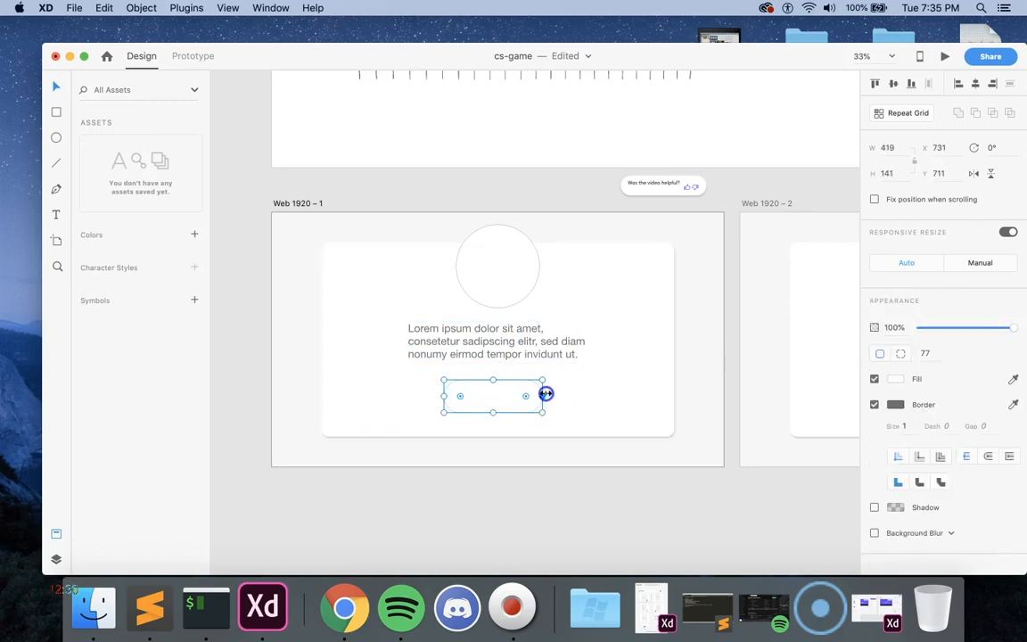
# Center the button, placeholder text and circle on a common vertical axis and distribute them evenly in height
pyautogui.keyDown('shift'); pyautogui.click(525, 344); pyautogui.keyUp('shift')
pyautogui.keyDown('shift'); pyautogui.click(509, 241); pyautogui.keyUp('shift')
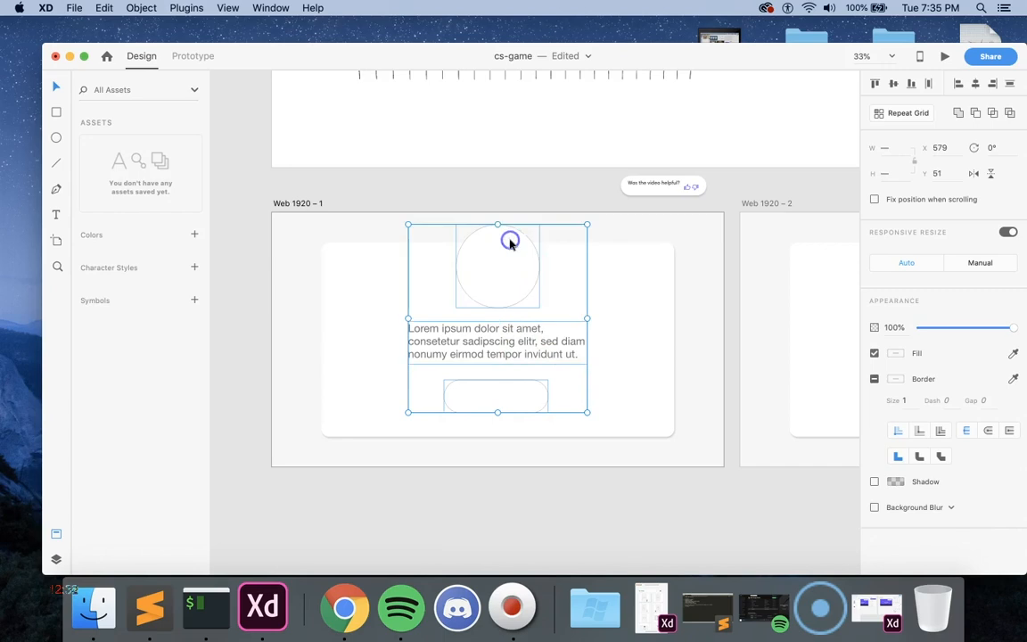
pyautogui.click(978, 85)
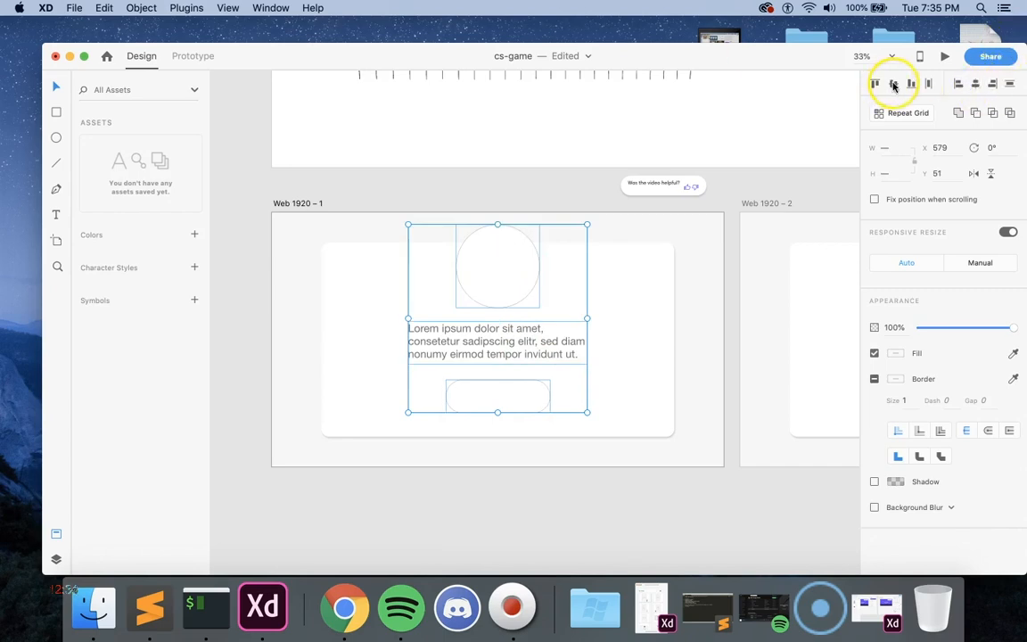
pyautogui.click(895, 85)
pyautogui.press('super+z')
pyautogui.click(1007, 82)
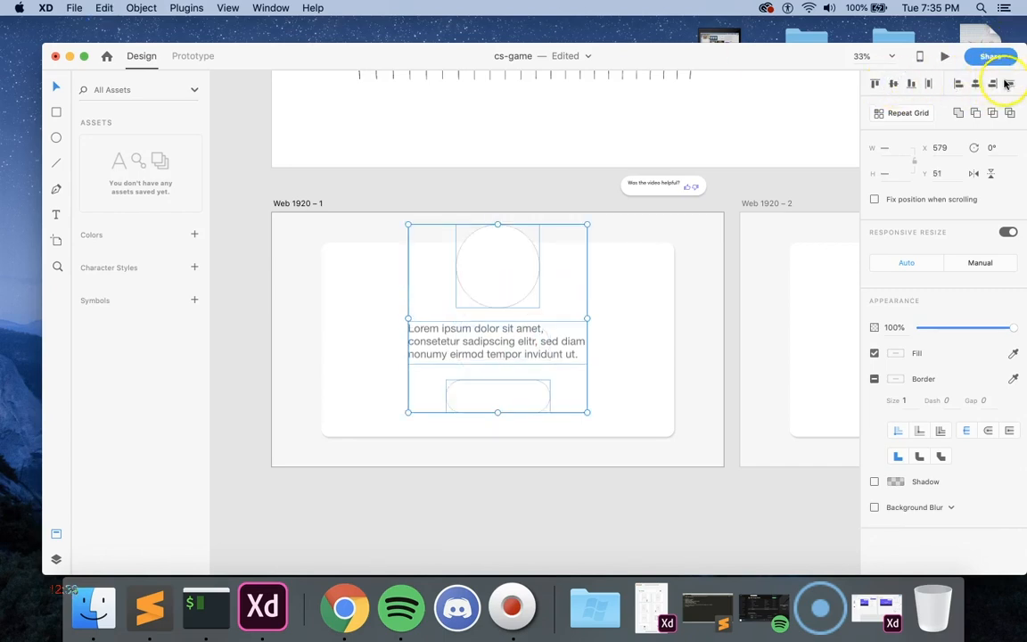
pyautogui.click(661, 409)
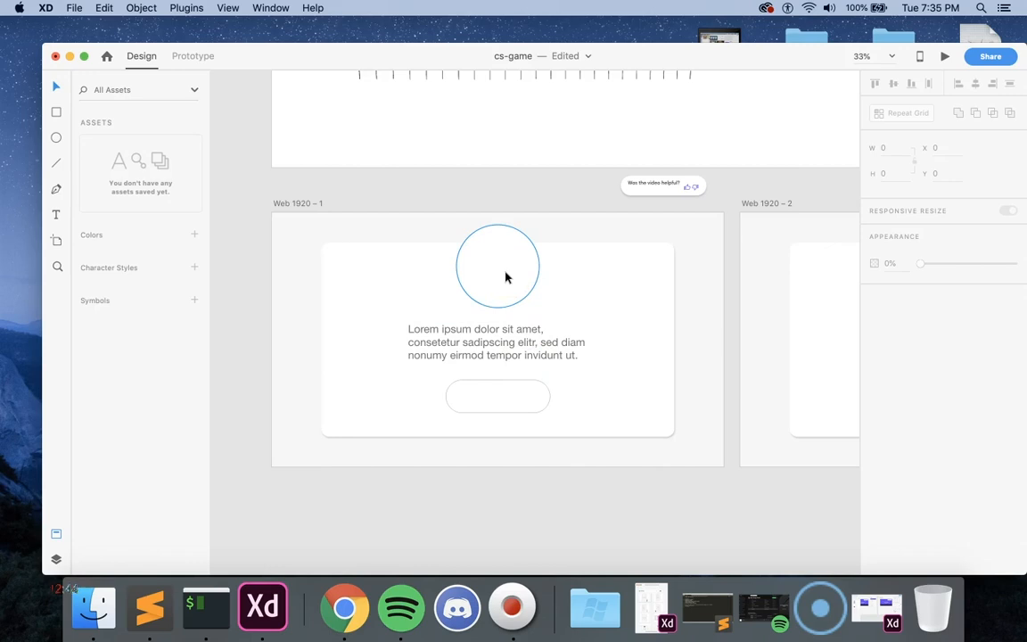
# Delete the large circle from the Web 1920 – 2 artboard
pyautogui.click(476, 397)
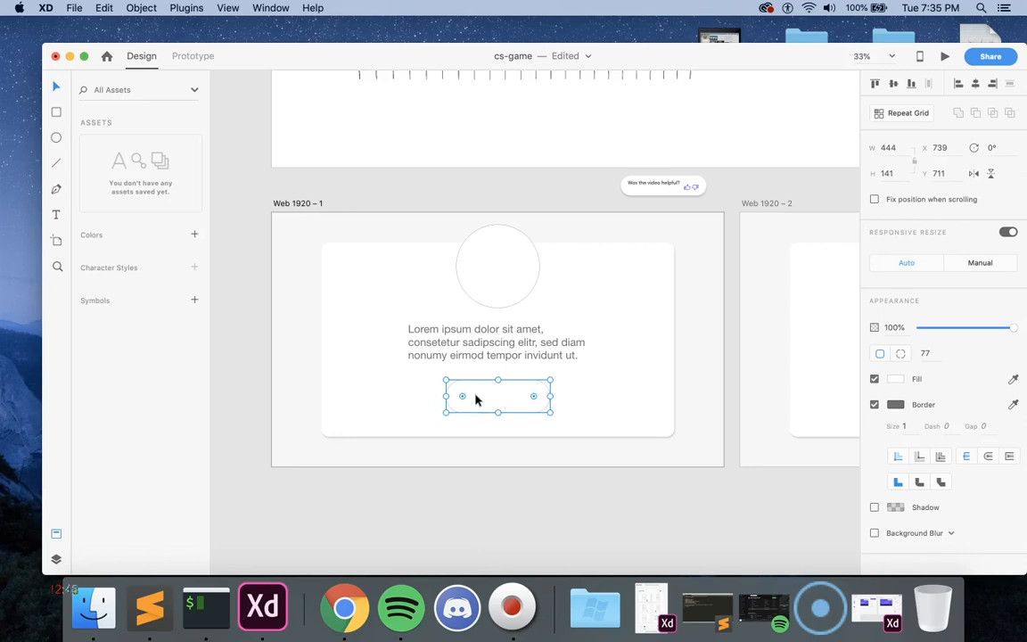
pyautogui.hscroll(10, 475, 399)
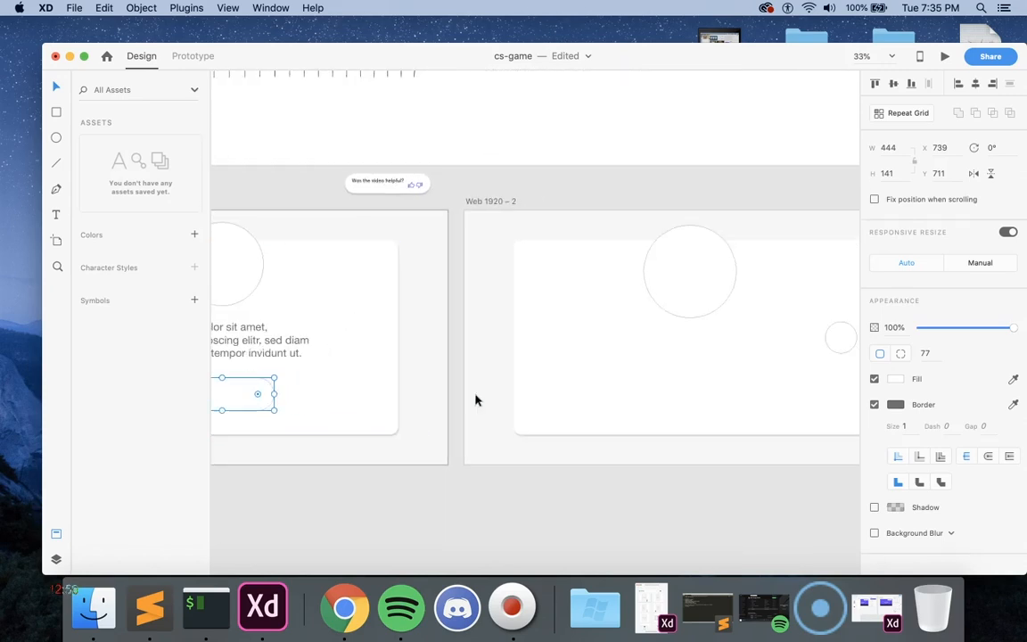
pyautogui.click(585, 278)
pyautogui.press('Delete')
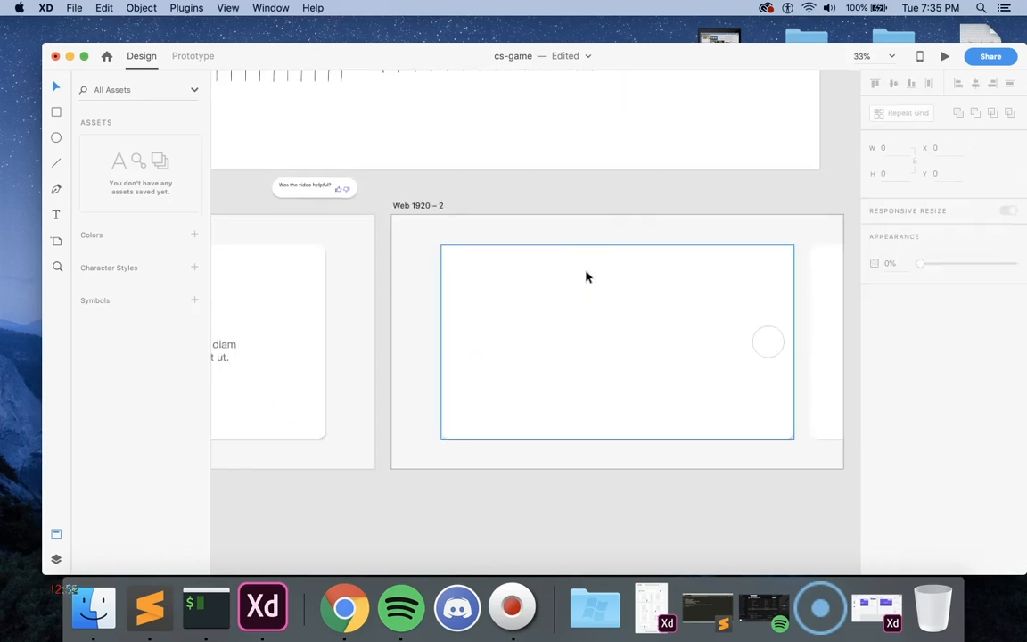
# Copy the large circle from Web 1920 – 1 and paste it at the same position on Web 1920 – 2
pyautogui.hscroll(-10, 575, 282)
pyautogui.click(481, 272)
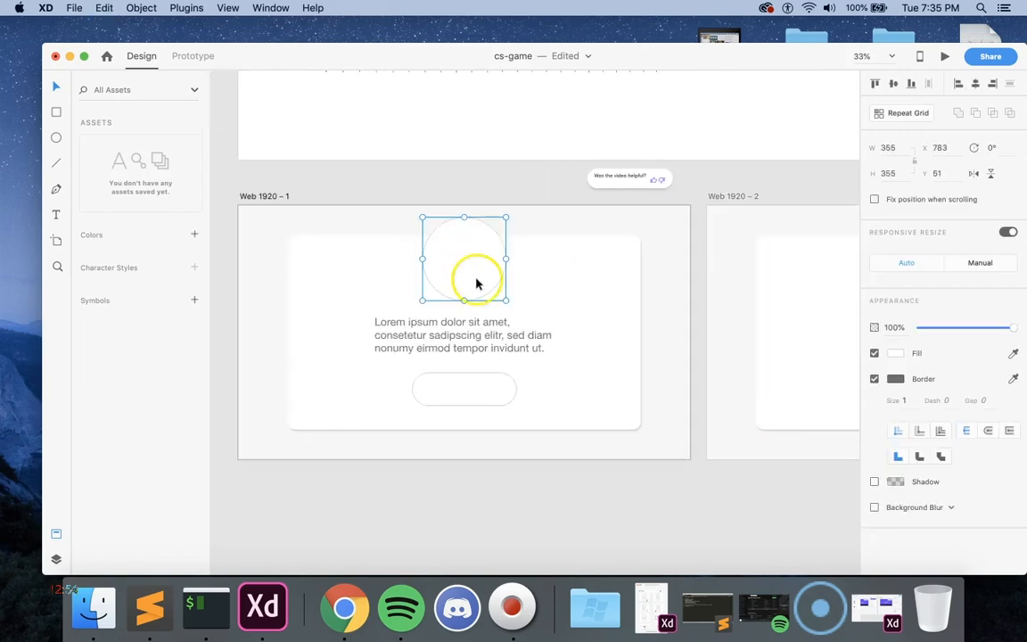
pyautogui.hscroll(3, 477, 283)
pyautogui.rightClick(477, 281)
pyautogui.click(427, 292)
pyautogui.click(414, 554)
pyautogui.click(401, 378)
pyautogui.press('super+v')
pyautogui.click(381, 482)
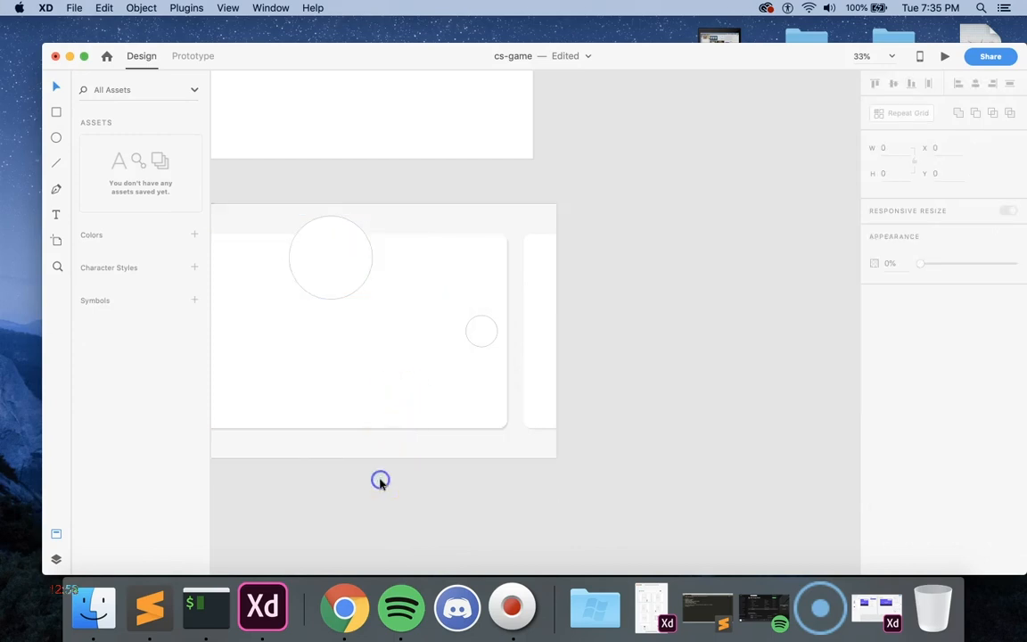
# Copy the rounded button from Web 1920 – 1 and paste it onto the Web 1920 – 2 artboard
pyautogui.scroll(2, 381, 482)
pyautogui.hscroll(-5, 380, 482)
pyautogui.hscroll(-5, 380, 484)
pyautogui.hscroll(8, 379, 484)
pyautogui.hscroll(-5, 380, 484)
pyautogui.scroll(-3, 380, 484)
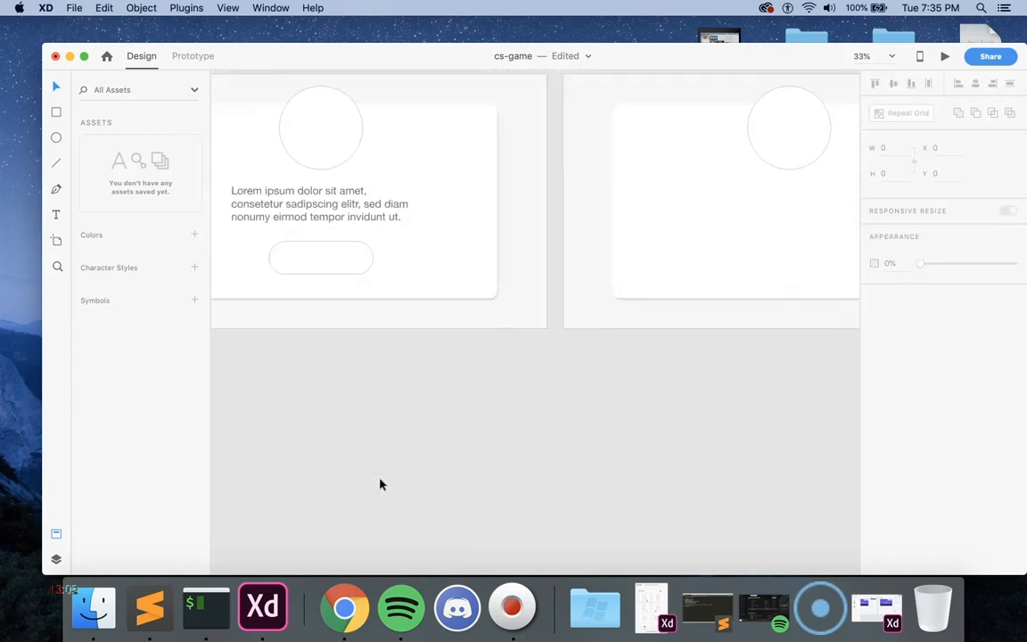
pyautogui.scroll(2, 380, 484)
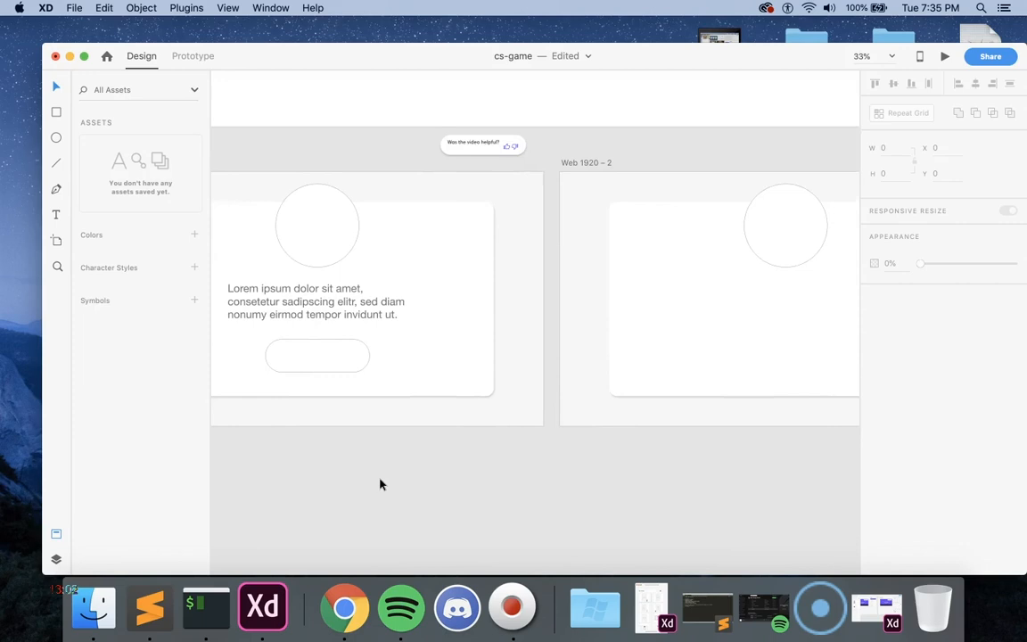
pyautogui.click(332, 365)
pyautogui.hscroll(6, 332, 365)
pyautogui.click(405, 355)
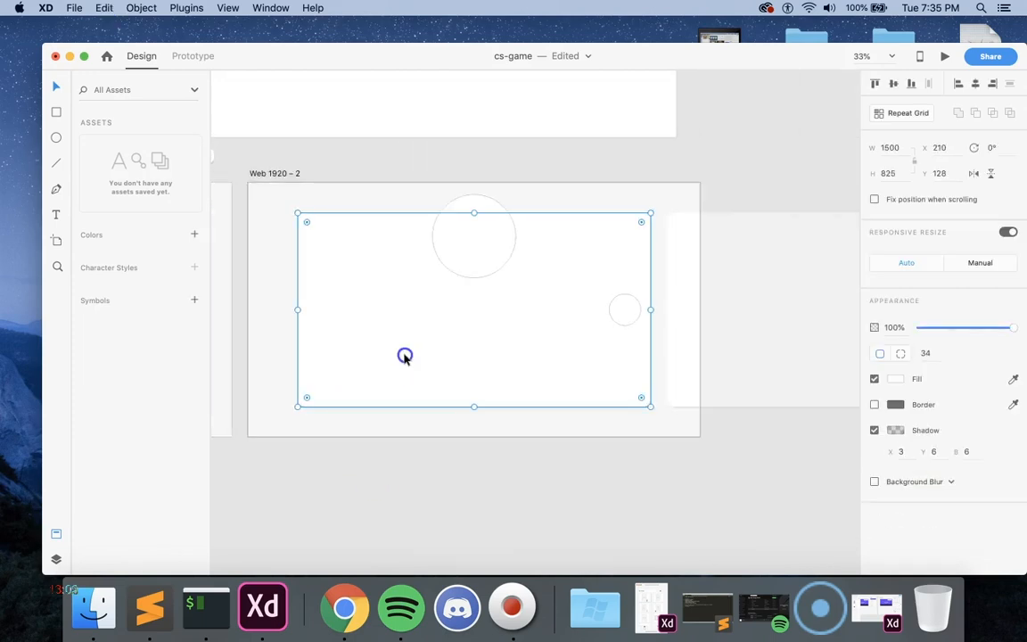
pyautogui.press('super+v')
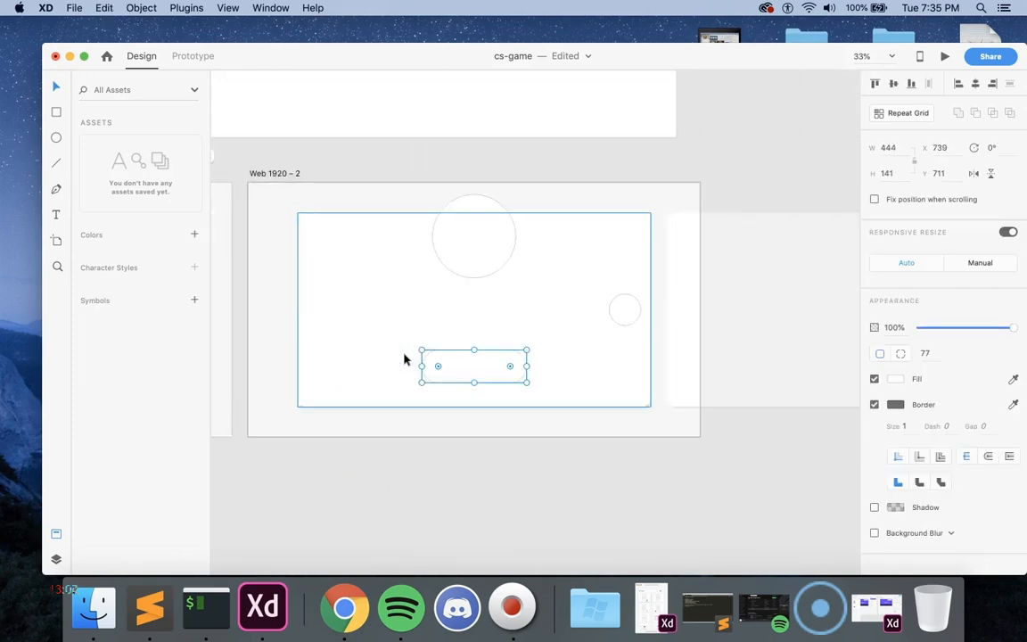
pyautogui.click(429, 477)
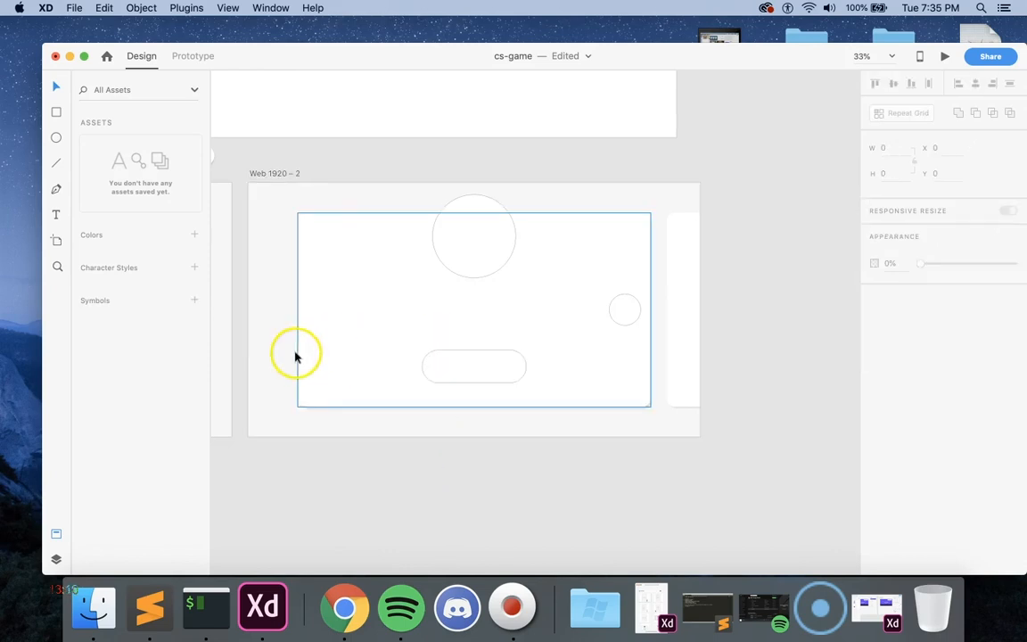
# Copy the placeholder text from Web 1920 – 1 and paste it onto Web 1920 – 2 between the circle and button
pyautogui.hscroll(-5, 297, 357)
pyautogui.click(278, 283)
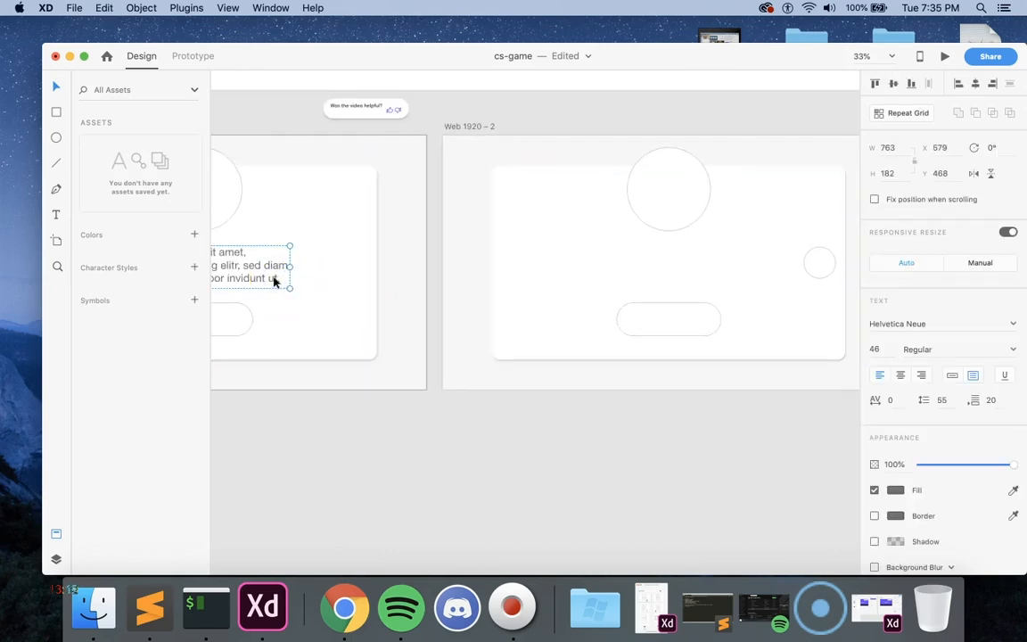
pyautogui.scroll(2, 535, 268)
pyautogui.click(613, 395)
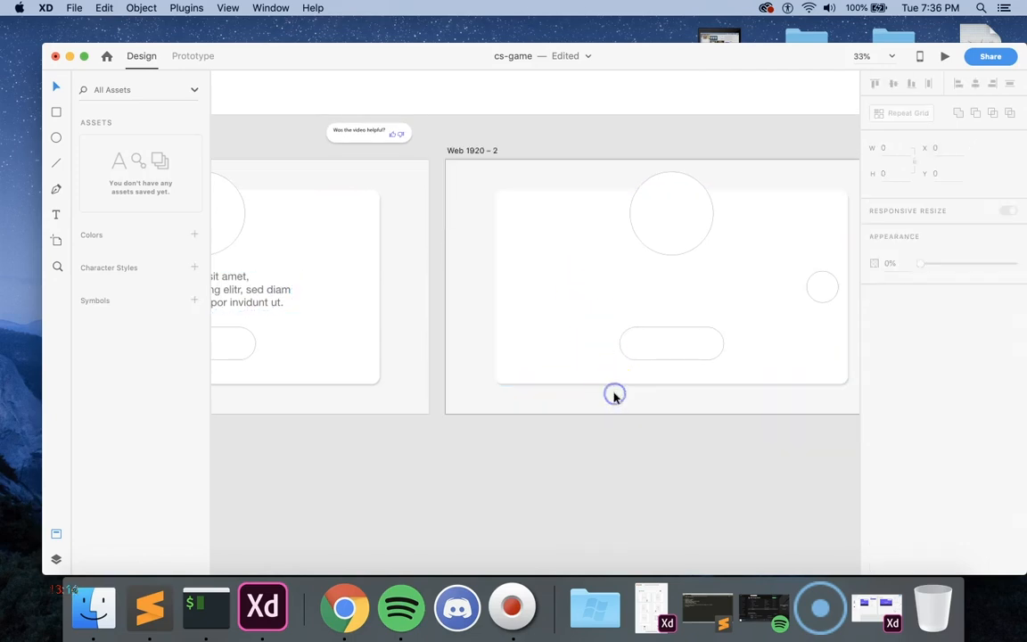
pyautogui.hscroll(4, 592, 412)
pyautogui.press('super+v')
pyautogui.click(592, 410)
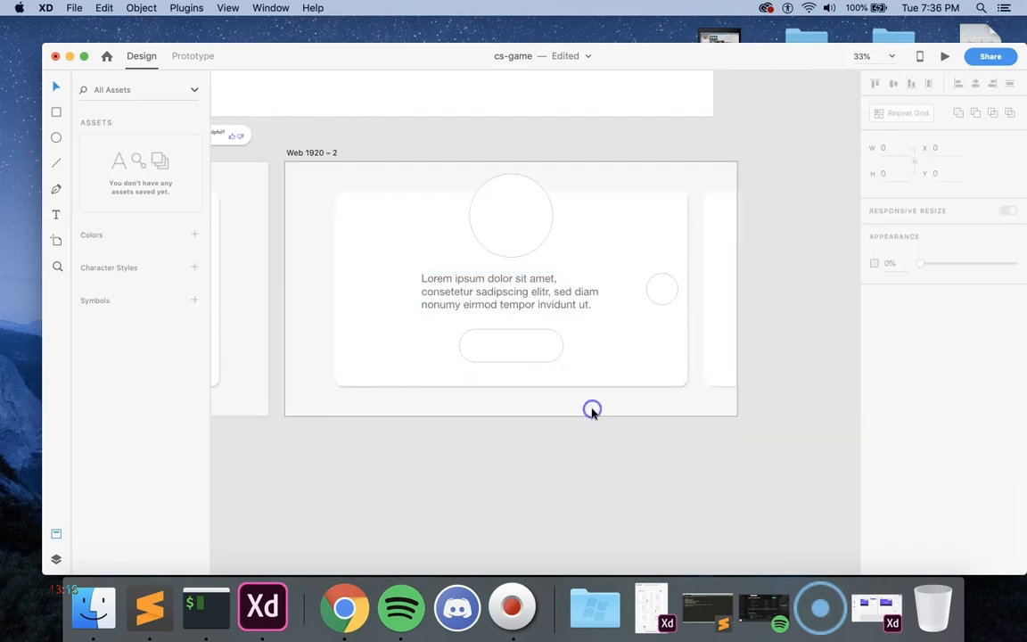
pyautogui.click(551, 312)
pyautogui.click(547, 429)
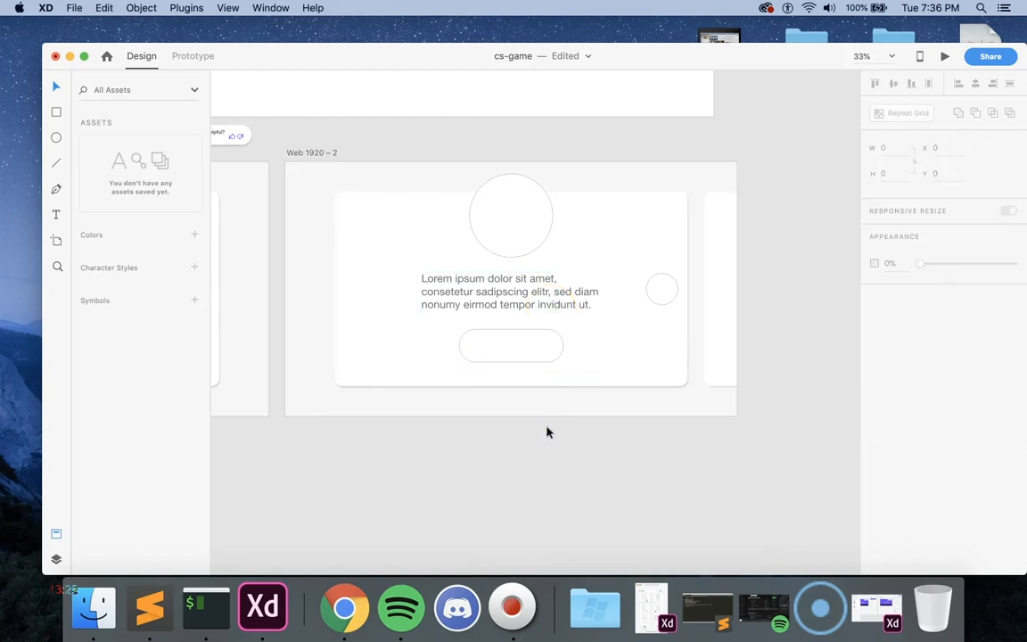
pyautogui.click(578, 301)
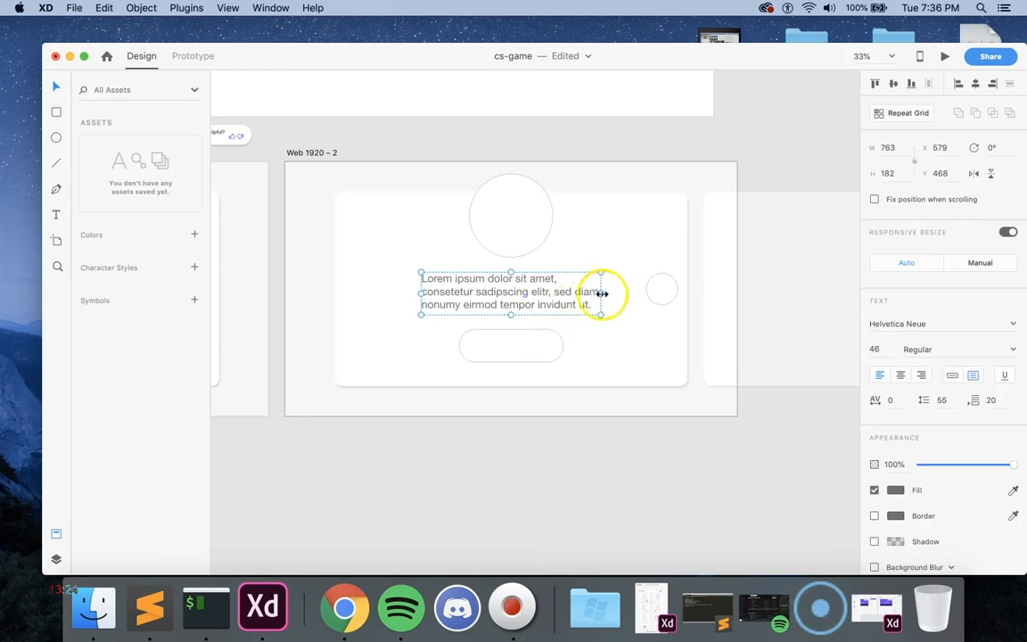
pyautogui.hscroll(-10, 568, 291)
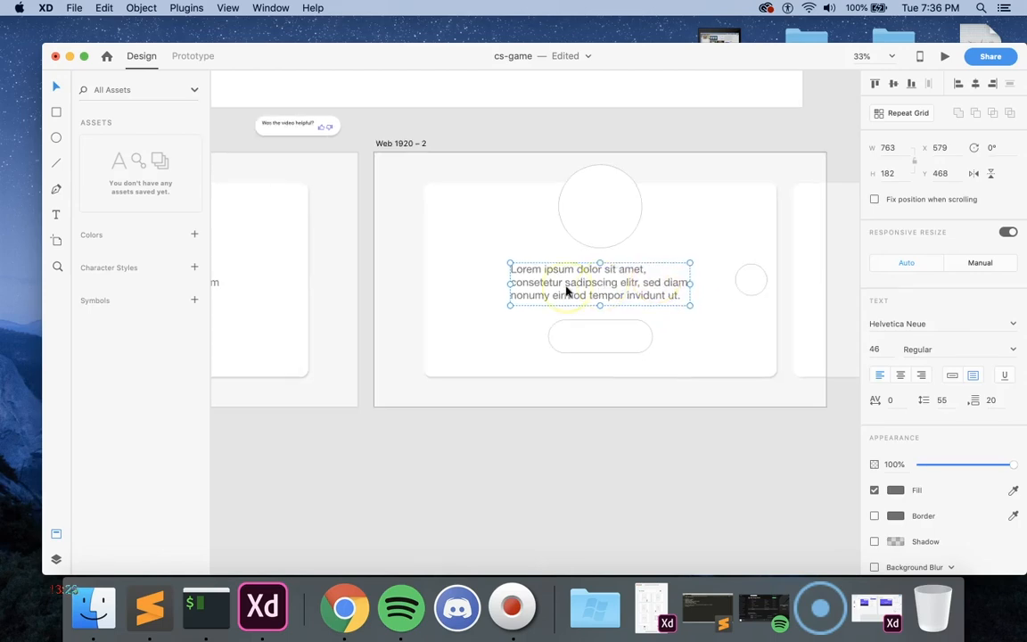
pyautogui.click(572, 333)
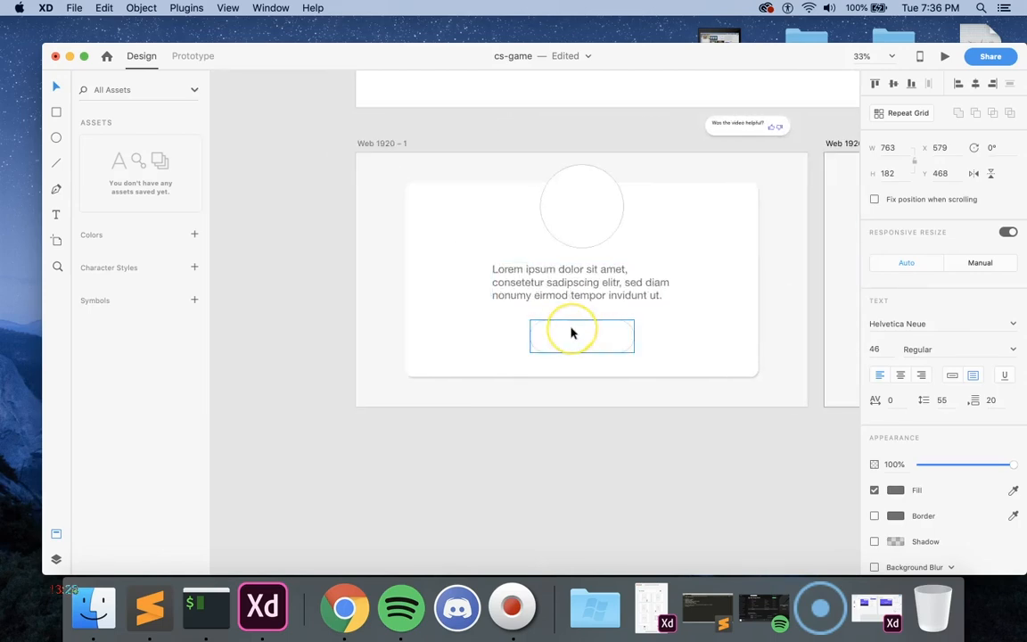
pyautogui.hscroll(10, 571, 332)
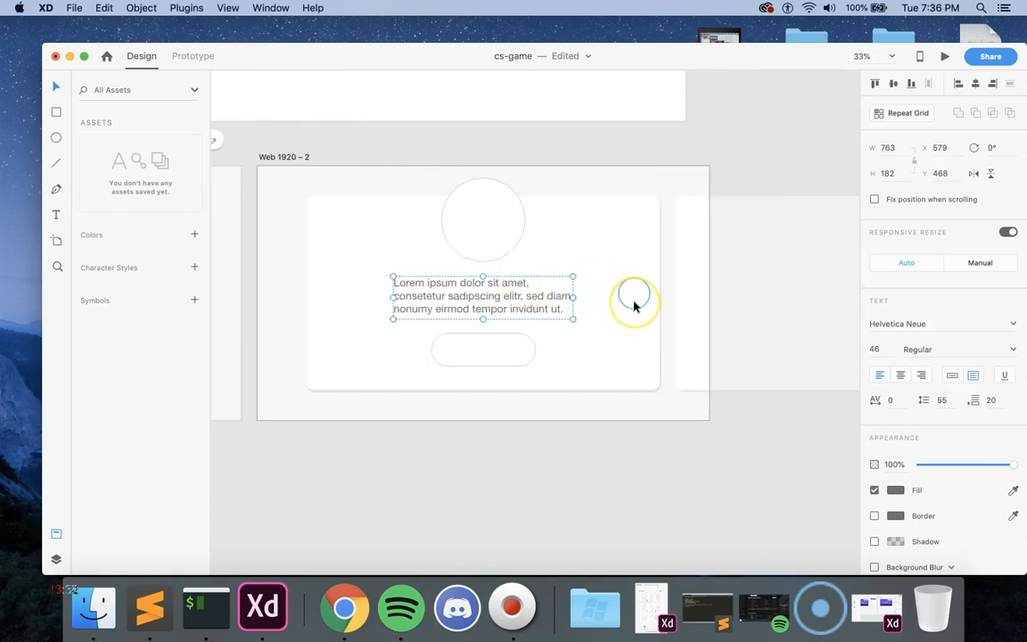
pyautogui.hscroll(4, 634, 306)
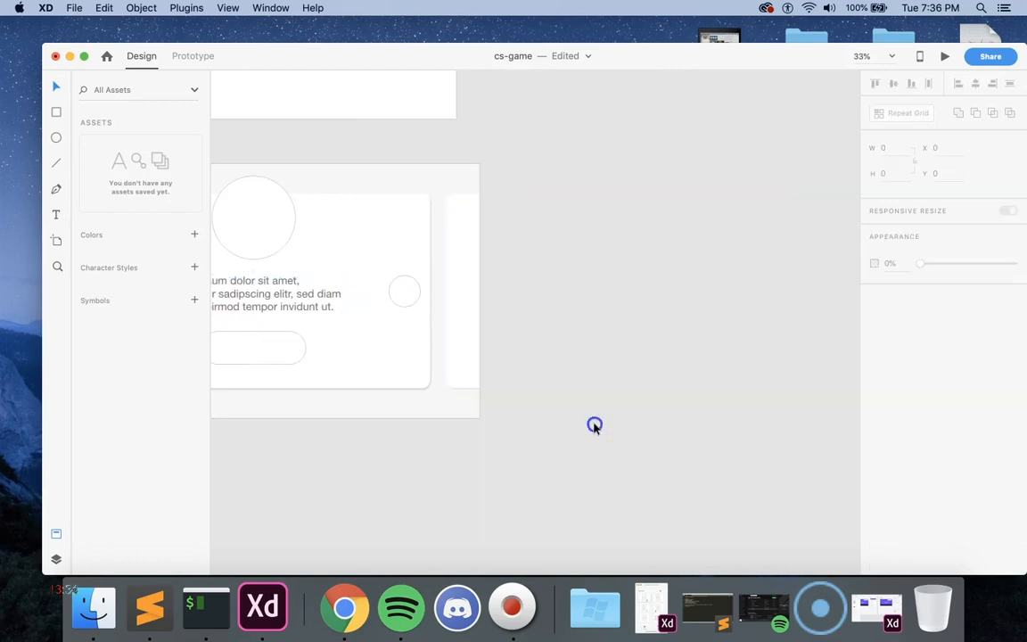
# Duplicate the Web 1920 – 2 artboard
pyautogui.scroll(5, 569, 419)
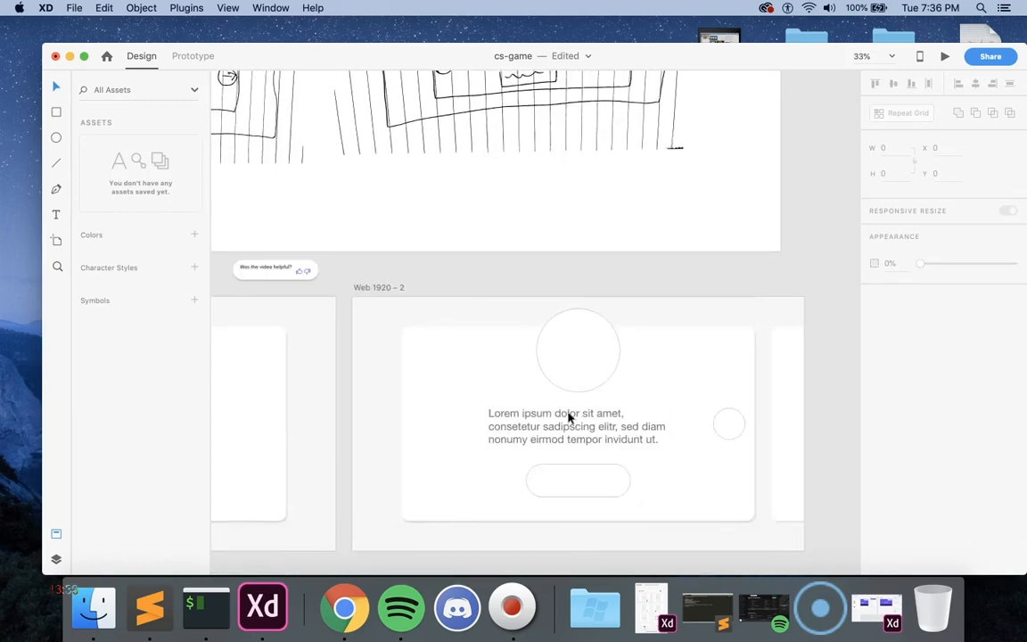
pyautogui.click(393, 285)
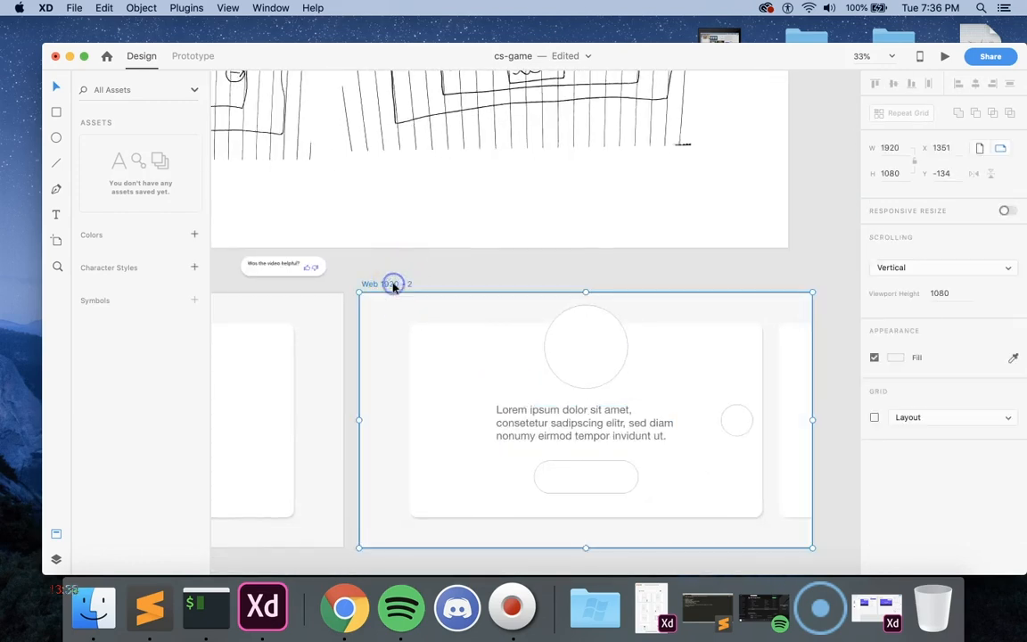
pyautogui.press('super+d')
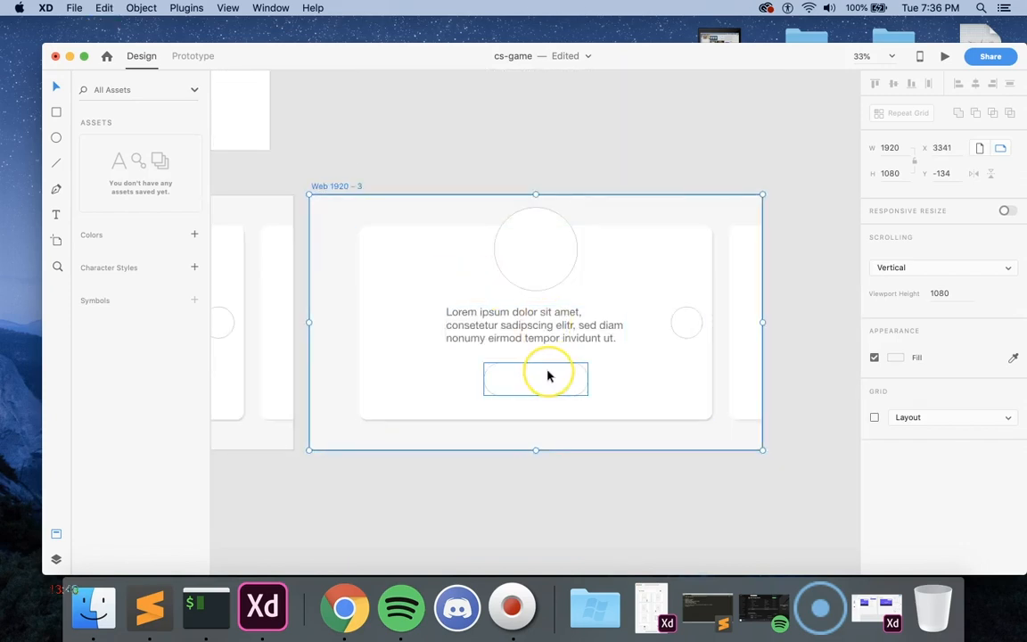
# Review the hand-drawn wireframe sketches and compare them with the Web 1920 – 1 and Web 1920 – 2 artboards
pyautogui.scroll(10, 441, 300)
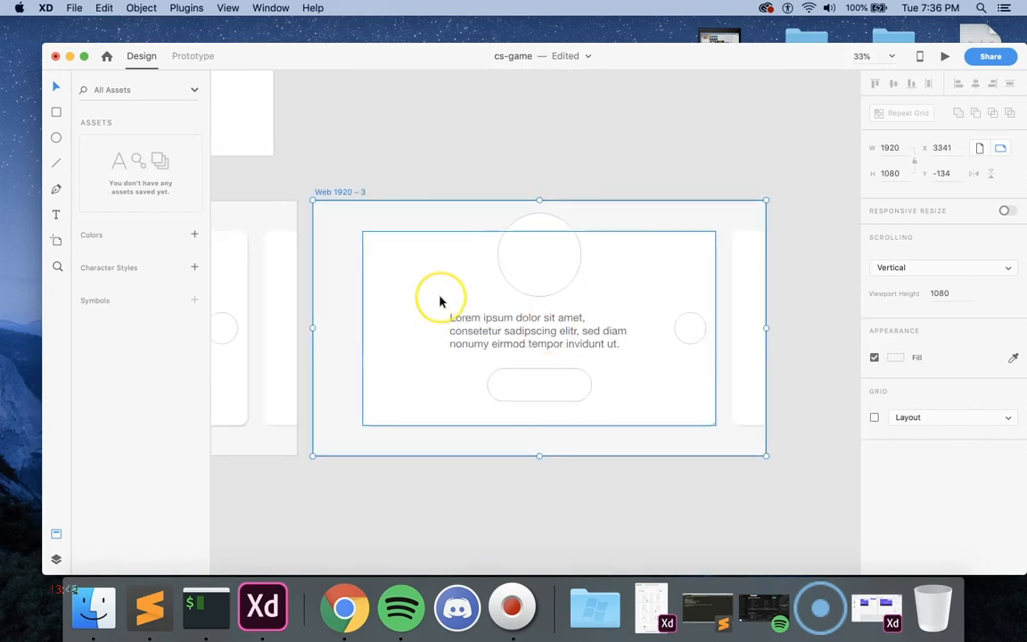
pyautogui.hscroll(-5, 440, 301)
pyautogui.hscroll(-10, 441, 300)
pyautogui.scroll(1, 440, 301)
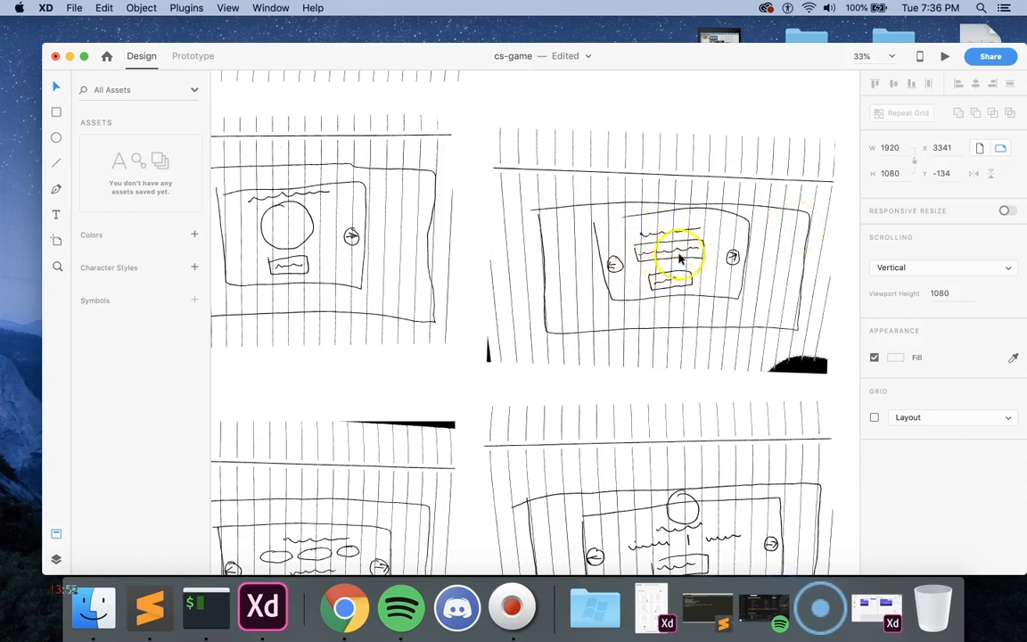
pyautogui.scroll(-10, 643, 279)
pyautogui.hscroll(5, 644, 279)
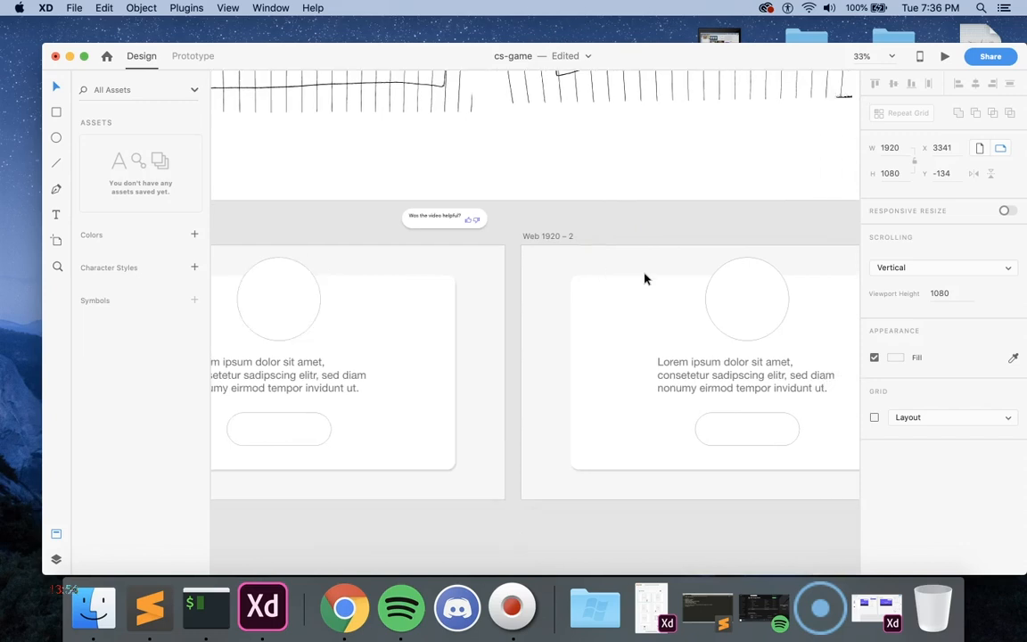
pyautogui.click(623, 312)
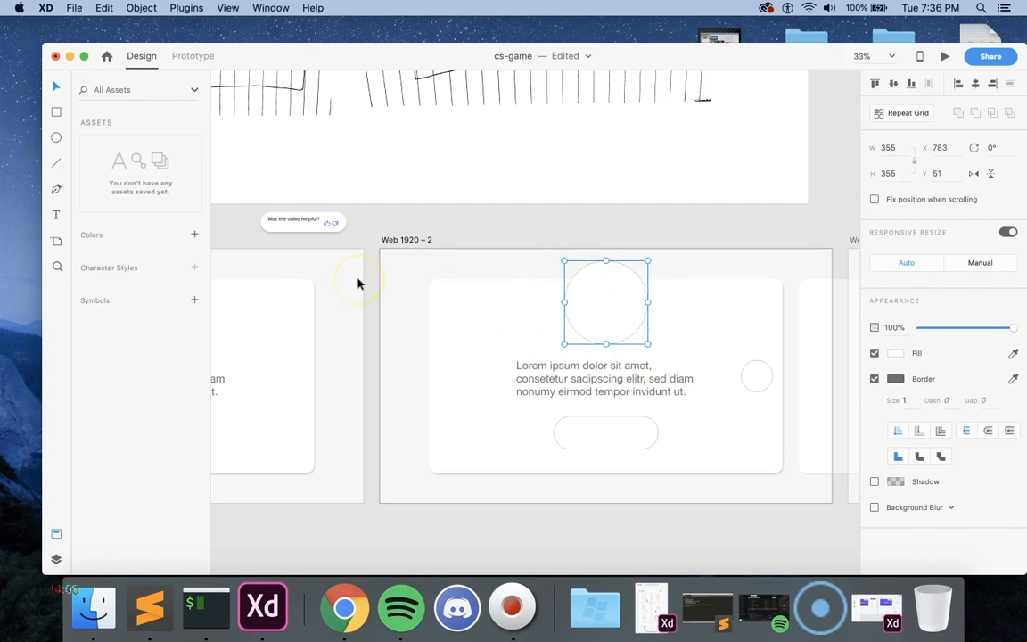
# Examine the feature list, the "Back in London..." game reference image and the wireframe sketches for layout guidance
pyautogui.scroll(10, 571, 294)
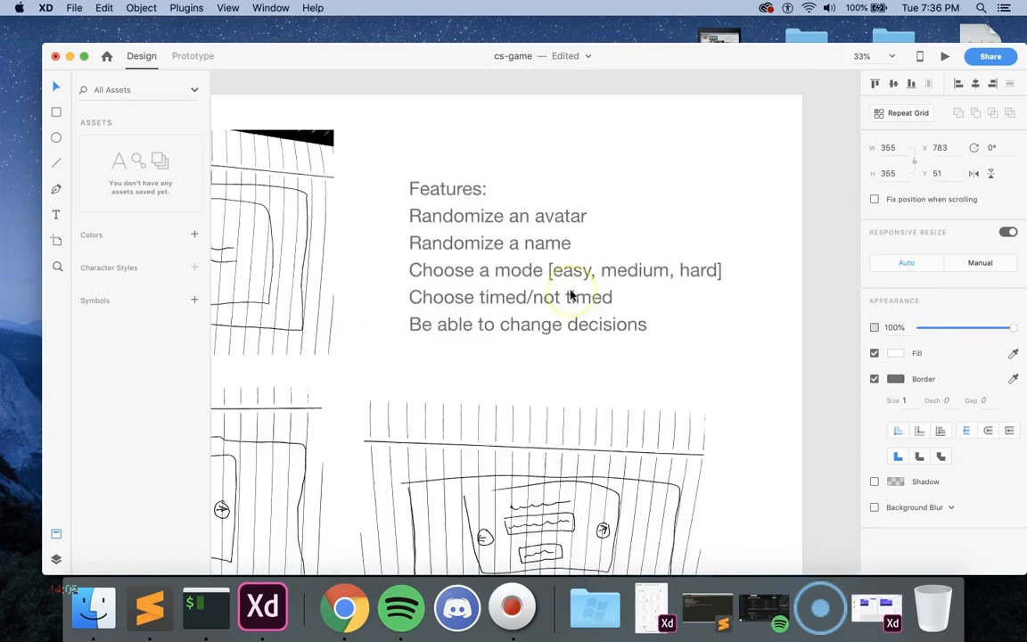
pyautogui.scroll(10, 571, 294)
pyautogui.scroll(-10, 571, 294)
pyautogui.press('super+equal')
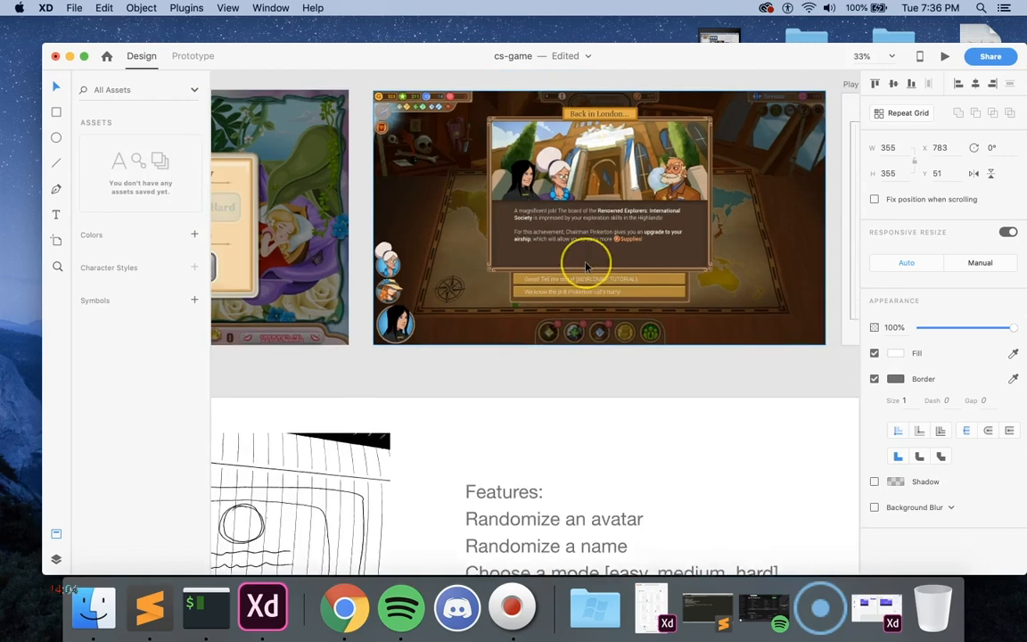
pyautogui.press('super+equal')
pyautogui.scroll(5, 586, 268)
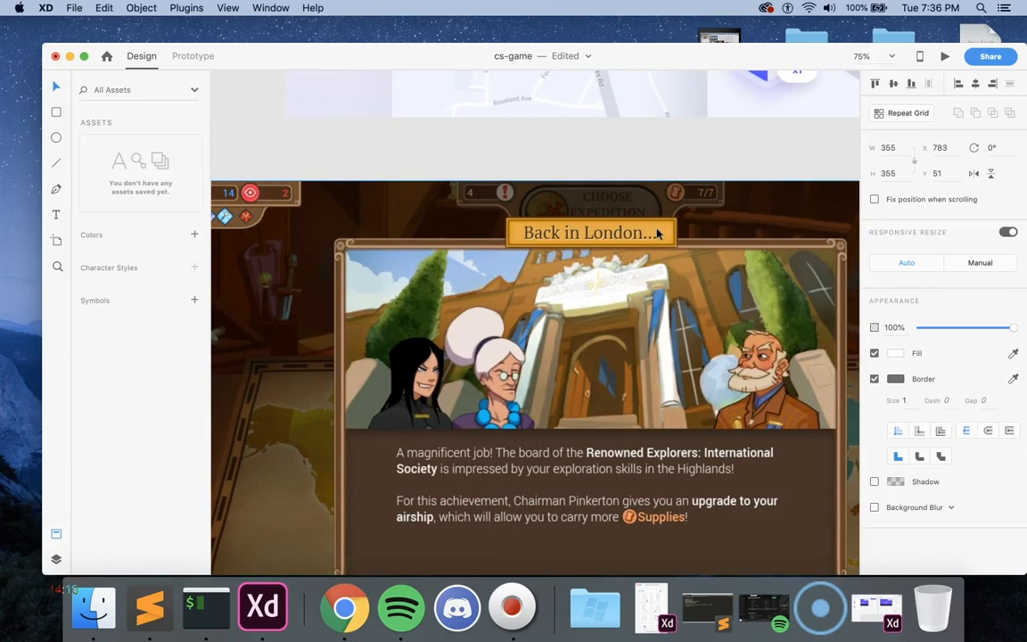
pyautogui.press('super+minus')
pyautogui.press('super+minus')
pyautogui.scroll(-10, 656, 233)
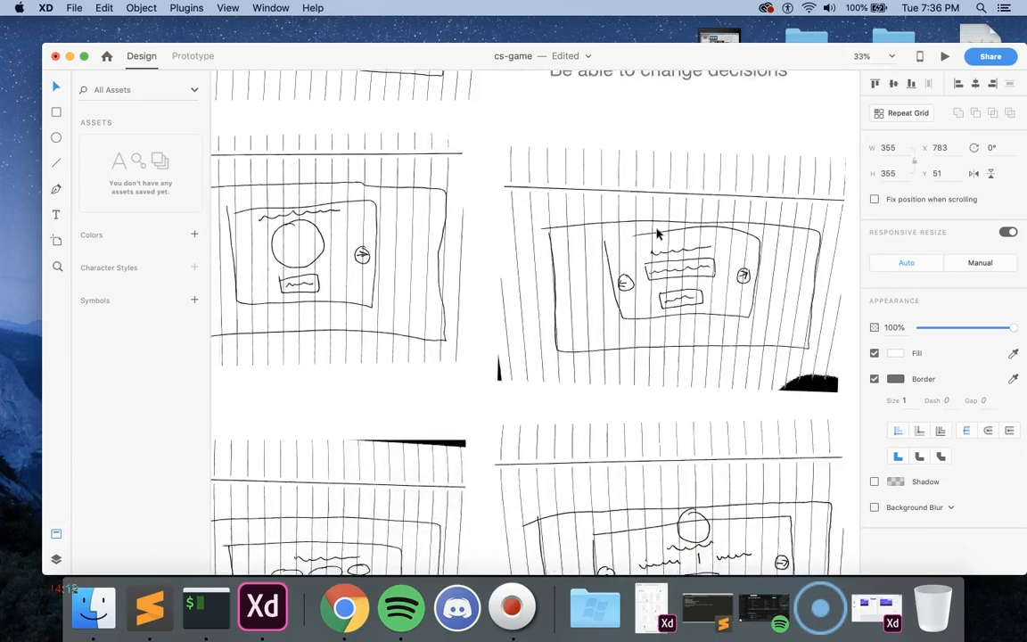
# Replace the large circle on Web 1920 – 2 with a 638 × 158 rectangle, round its corners to 79 and centre it horizontally
pyautogui.scroll(-5, 657, 233)
pyautogui.hscroll(5, 656, 233)
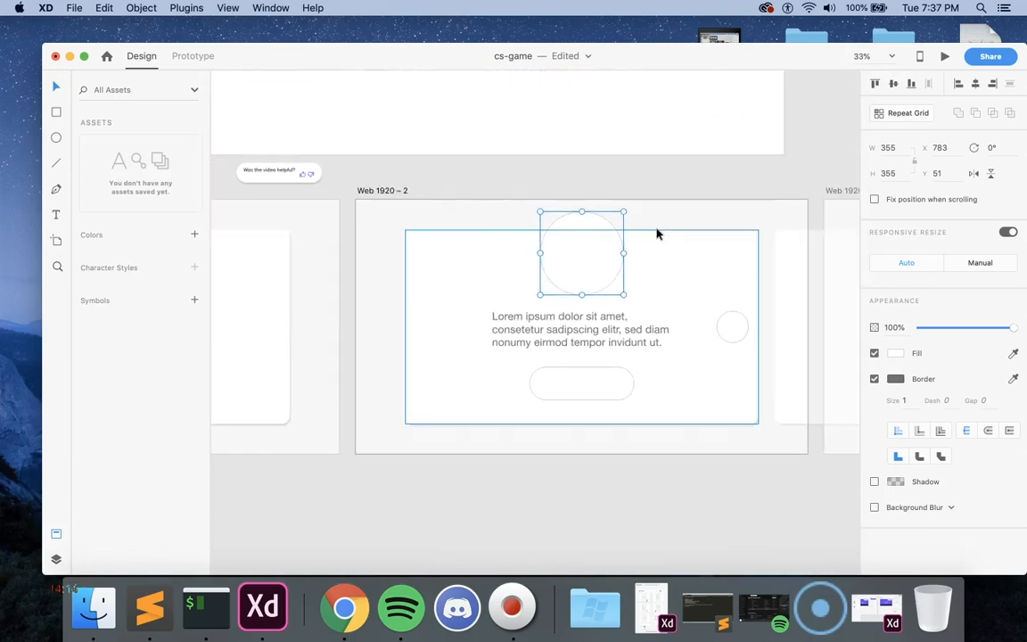
pyautogui.press('Delete')
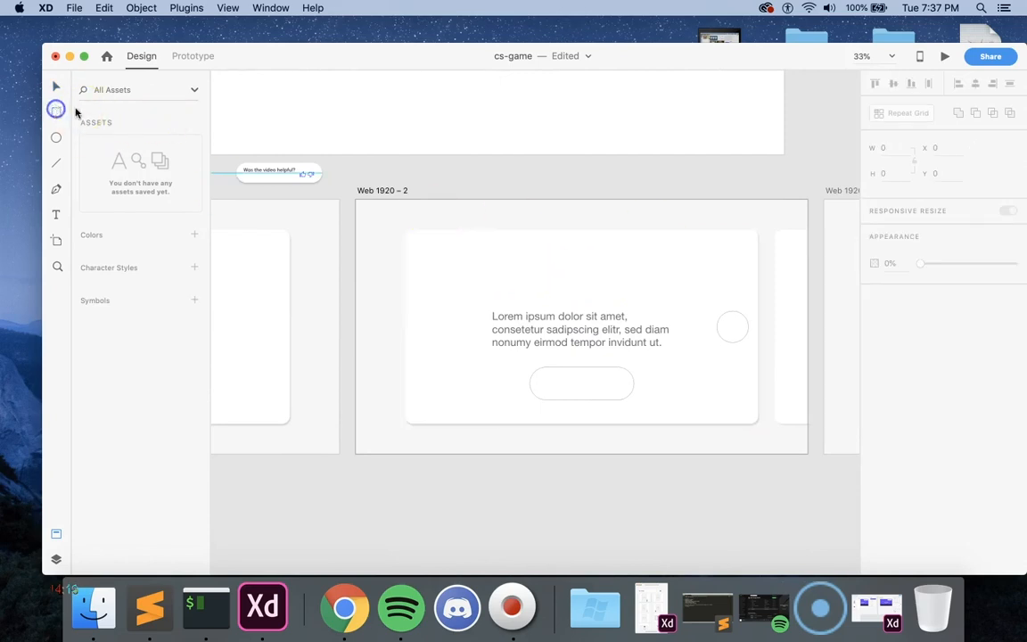
pyautogui.moveTo(516, 219); pyautogui.dragTo(665, 255)
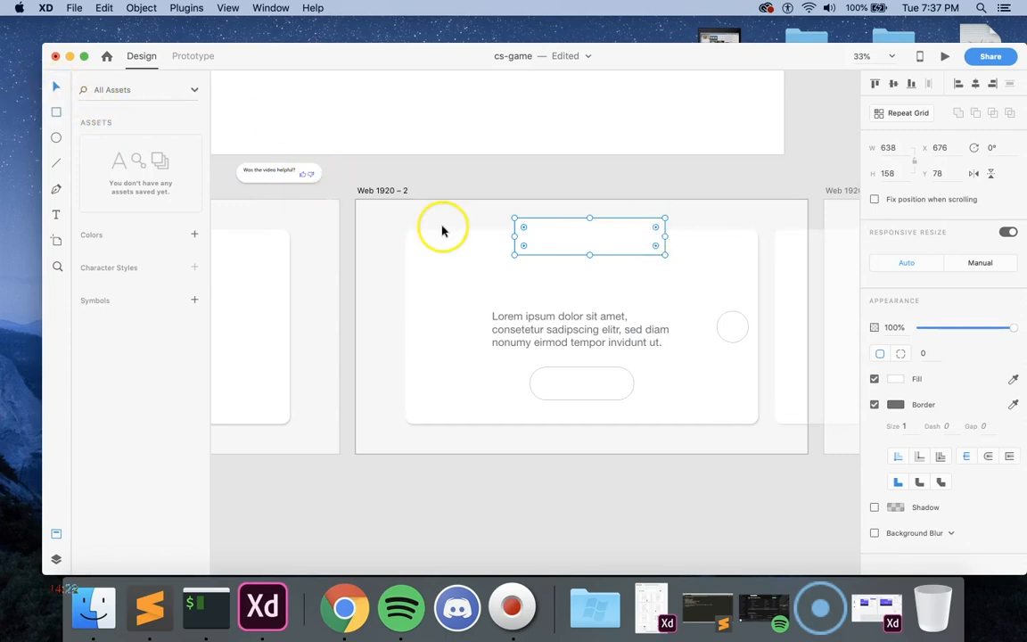
pyautogui.moveTo(524, 228); pyautogui.dragTo(599, 240)
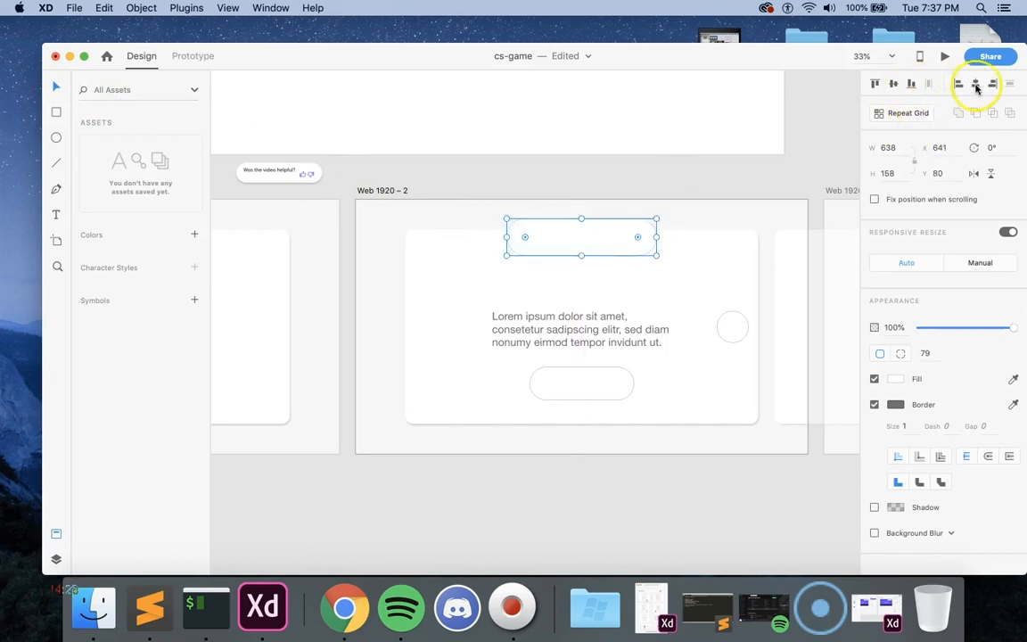
# Move the Web 1920 – 2 placeholder text up to Y 408, and widen the top rounded box to 749, centred horizontally
pyautogui.moveTo(578, 325)
pyautogui.mouseDown()
pyautogui.moveTo(580, 304)
pyautogui.moveTo(580, 314)
pyautogui.mouseUp()
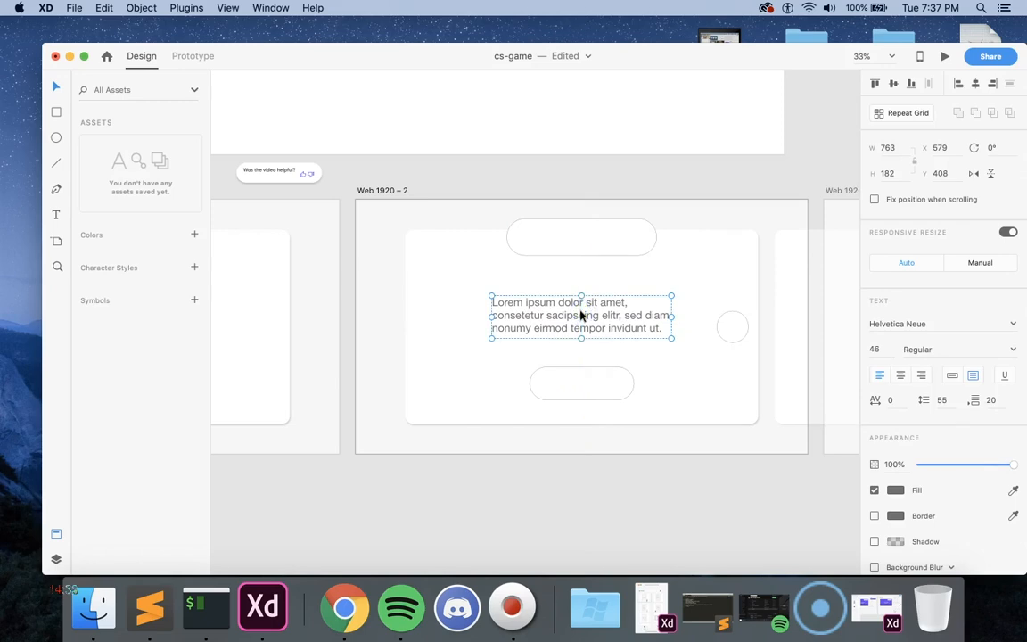
pyautogui.click(607, 230)
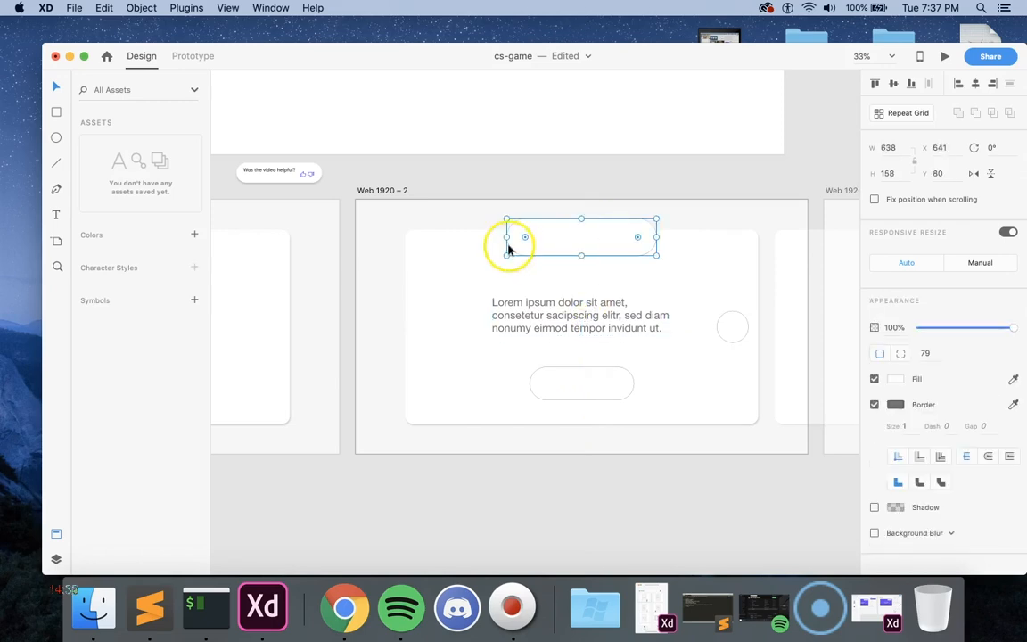
pyautogui.moveTo(509, 237); pyautogui.dragTo(480, 239)
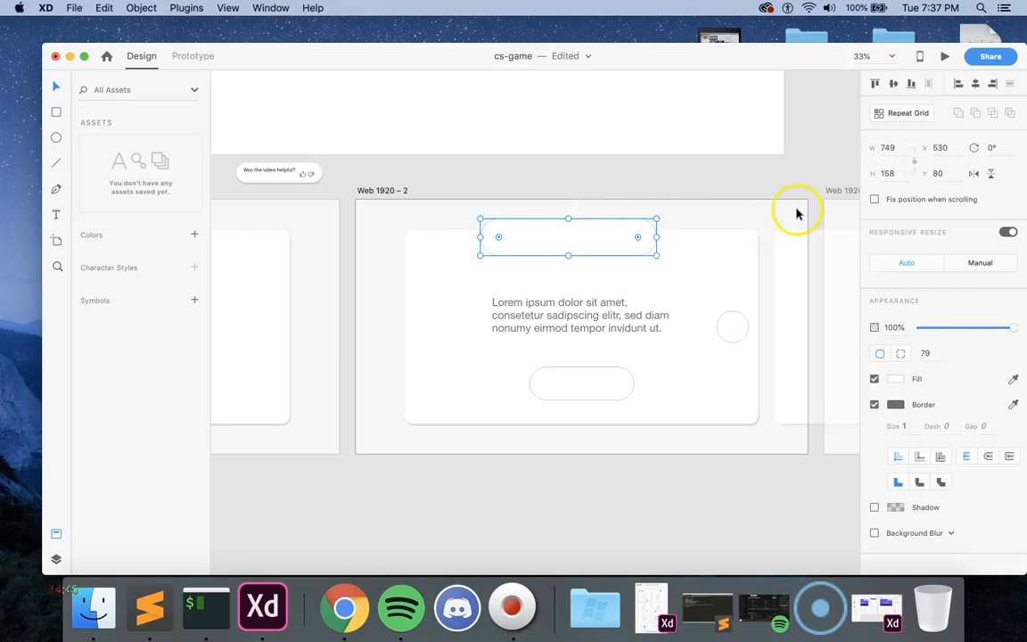
pyautogui.click(975, 83)
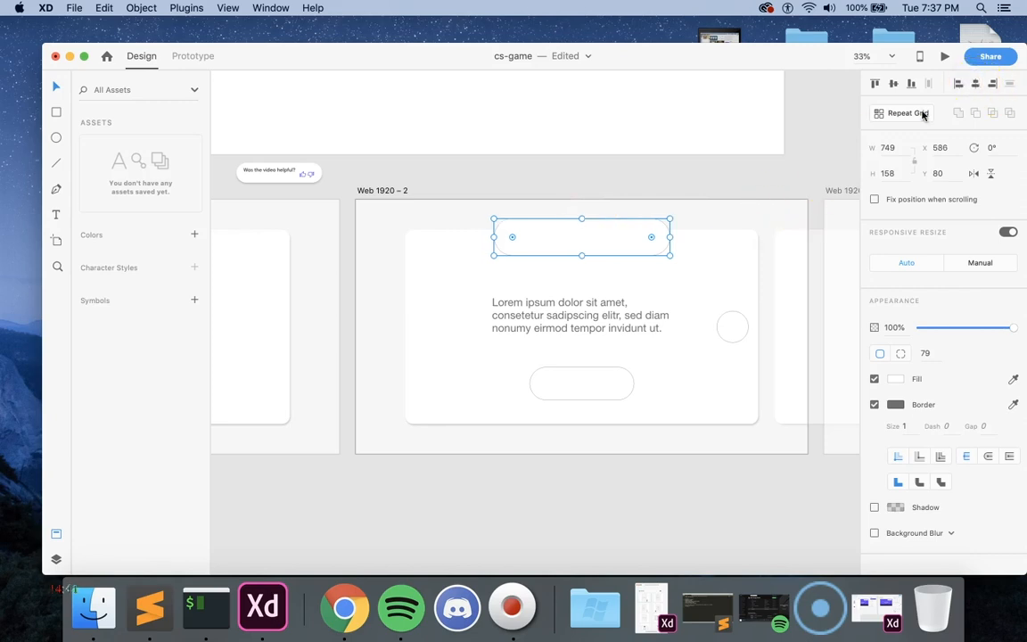
# Copy the main card to the left edge of Web 1920 – 2 at X -1401 and shift the right-hand card slightly outward
pyautogui.click(795, 343)
pyautogui.click(656, 362)
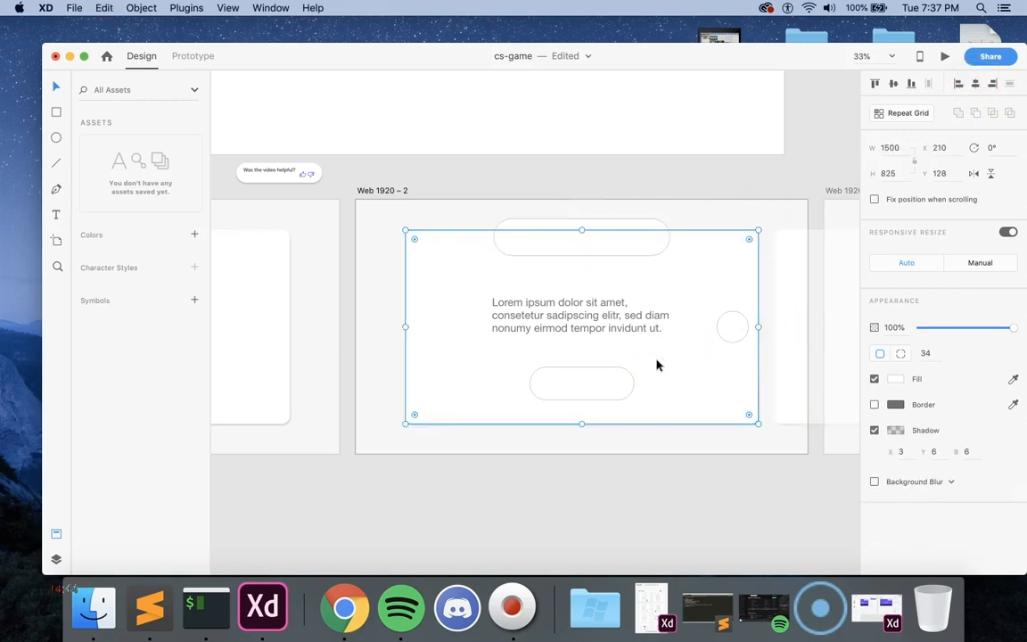
pyautogui.moveTo(678, 362); pyautogui.dragTo(355, 373)
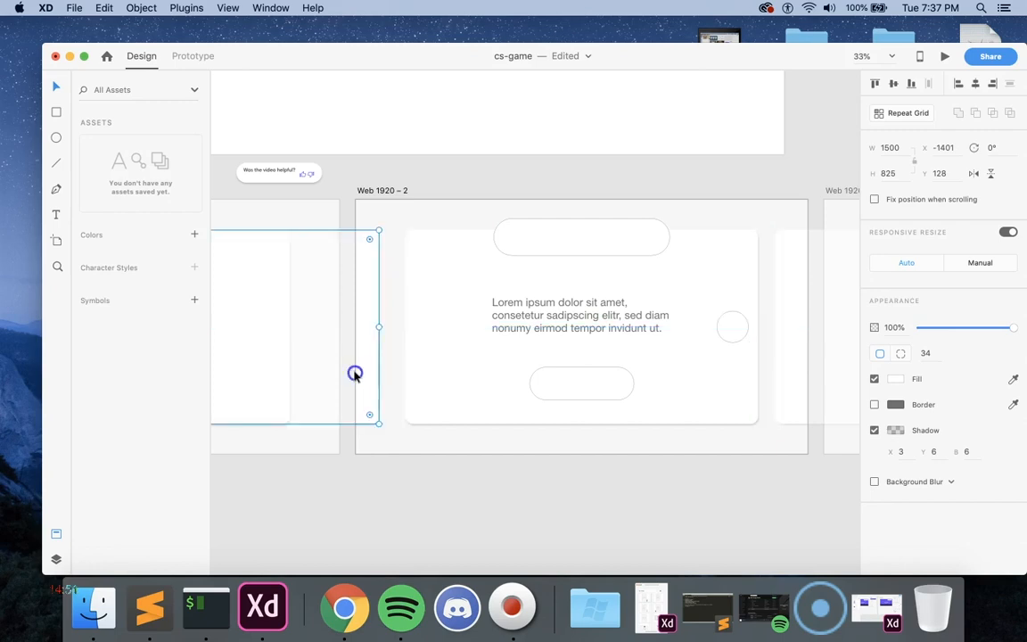
pyautogui.click(462, 479)
pyautogui.click(798, 347)
pyautogui.moveTo(798, 347); pyautogui.dragTo(807, 350)
pyautogui.click(733, 532)
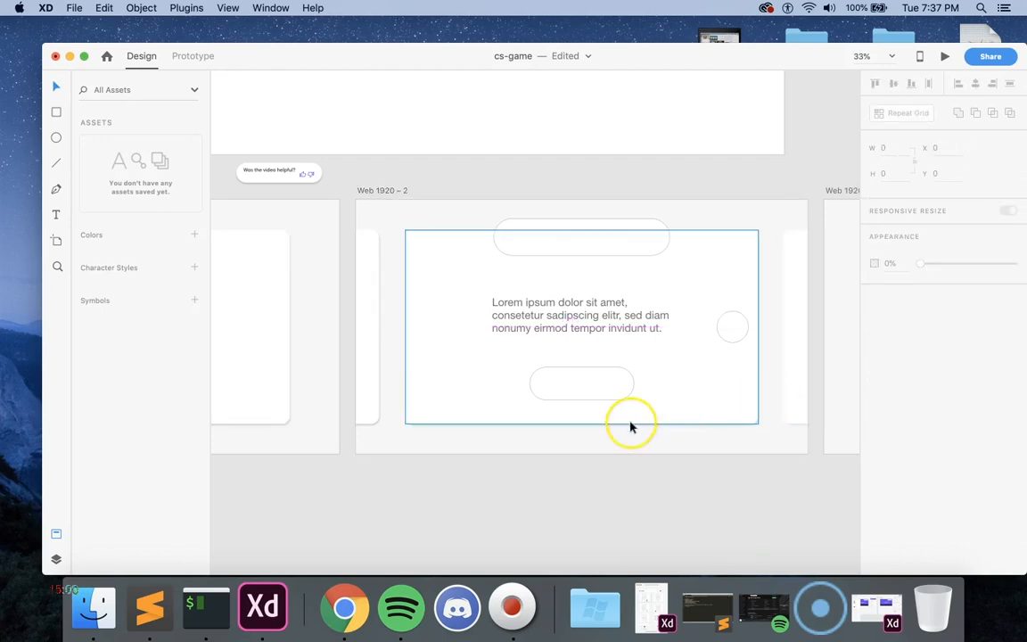
# Compare the card layouts of the Web 1920 – 1, Web 1920 – 2 and Web 1920 – 3 artboards
pyautogui.hscroll(-5, 630, 427)
pyautogui.hscroll(7, 630, 427)
pyautogui.hscroll(-9, 630, 427)
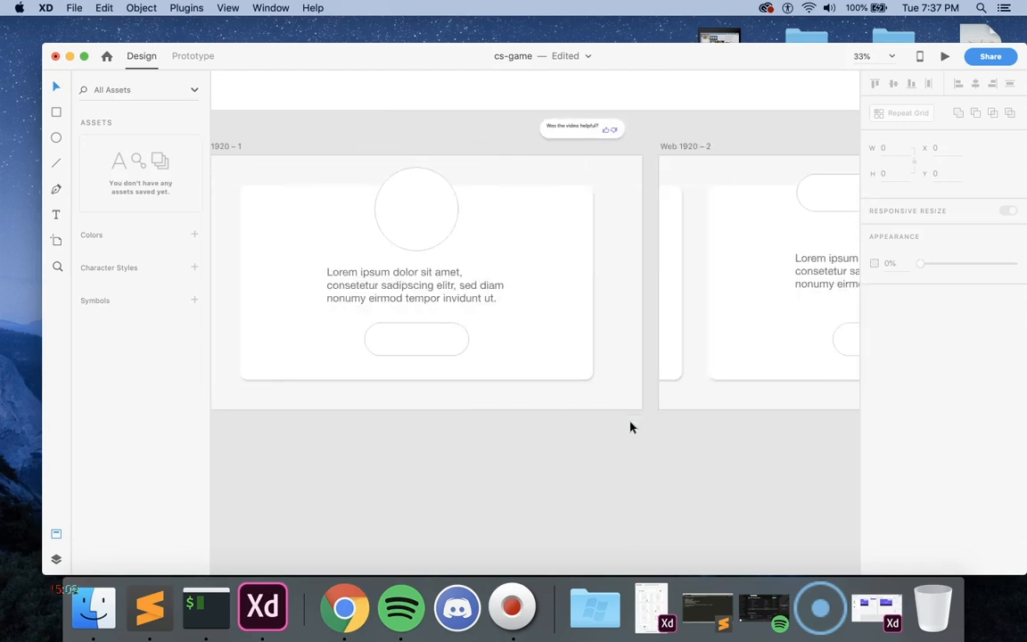
pyautogui.hscroll(5, 630, 427)
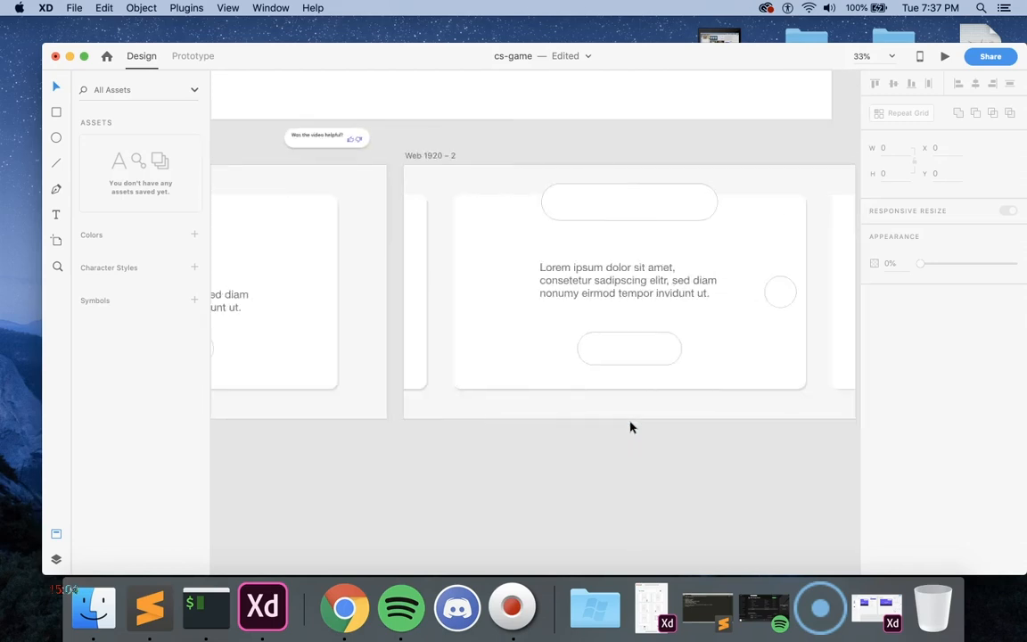
pyautogui.hscroll(-8, 631, 427)
pyautogui.hscroll(2, 630, 427)
pyautogui.hscroll(-3, 630, 427)
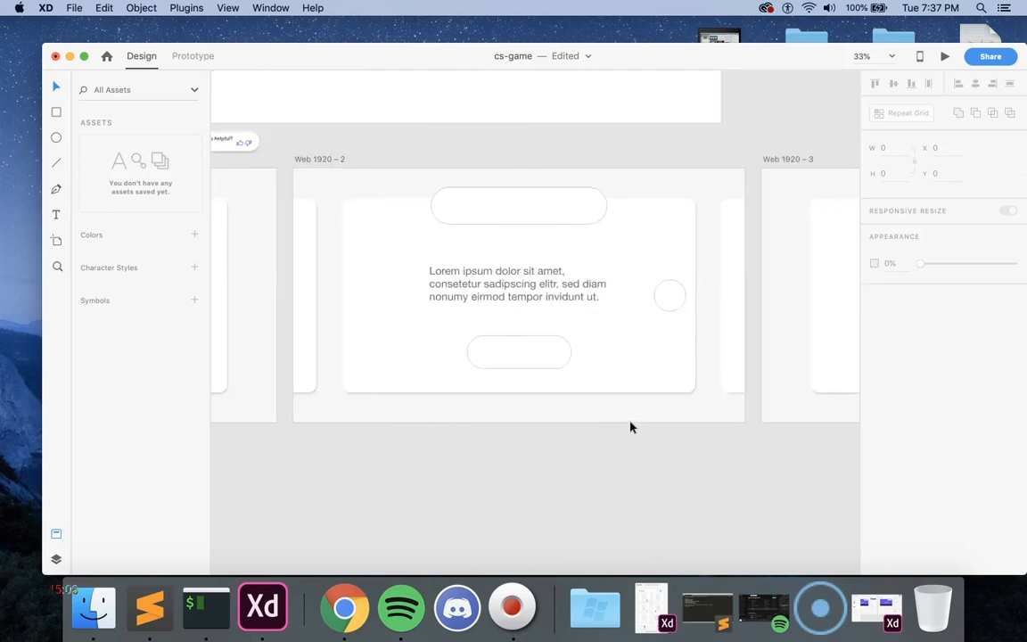
pyautogui.hscroll(12, 630, 427)
pyautogui.hscroll(-6, 462, 400)
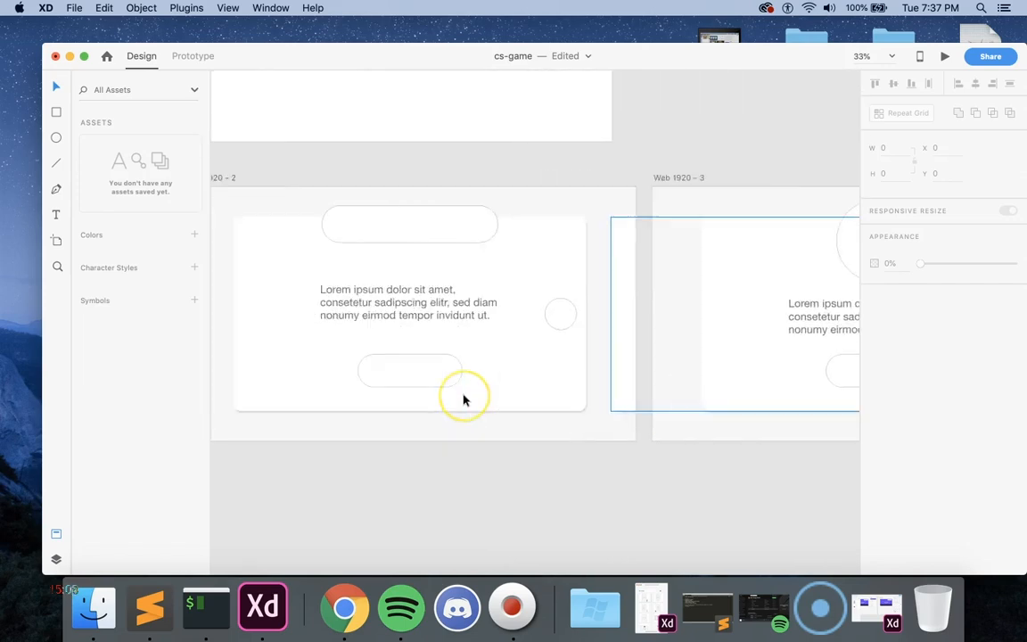
# Swap the order of the last two artboards, placing Web 1920 – 3 beside Web 1920 – 1 and Web 1920 – 2 after it
pyautogui.press('super+minus')
pyautogui.press('super+minus')
pyautogui.hscroll(4, 463, 400)
pyautogui.click(435, 268)
pyautogui.moveTo(394, 256); pyautogui.dragTo(725, 159)
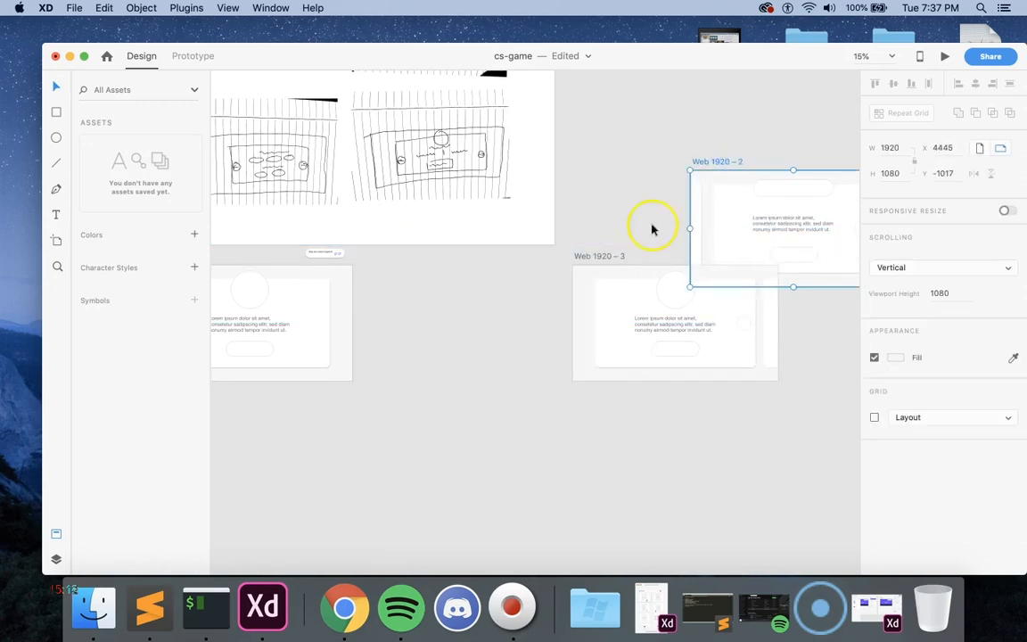
pyautogui.moveTo(614, 261); pyautogui.dragTo(403, 259)
pyautogui.moveTo(711, 173); pyautogui.dragTo(594, 260)
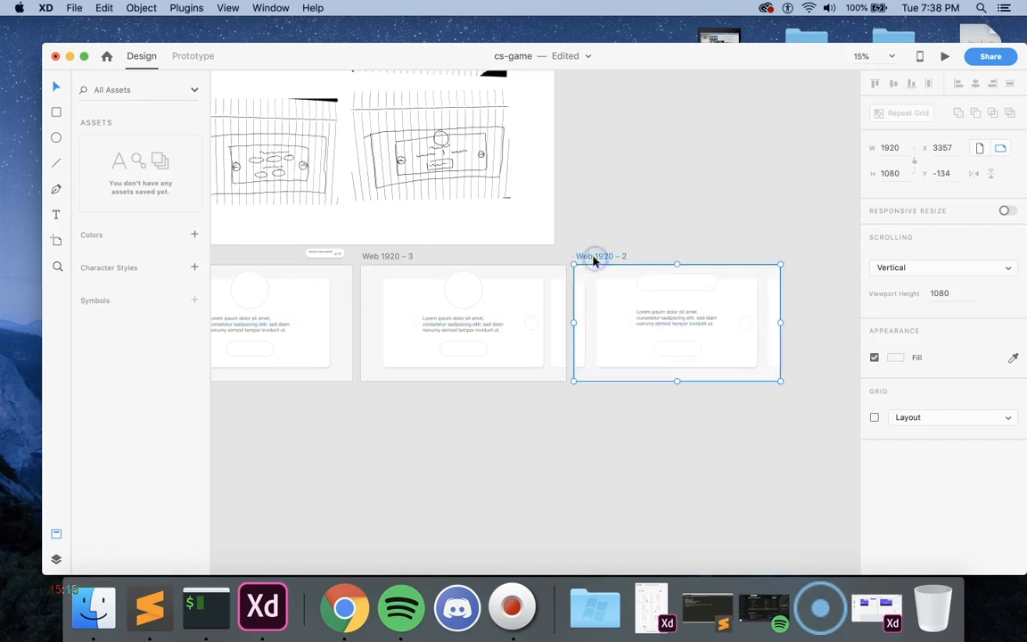
pyautogui.press('super+equal')
pyautogui.press('super+equal')
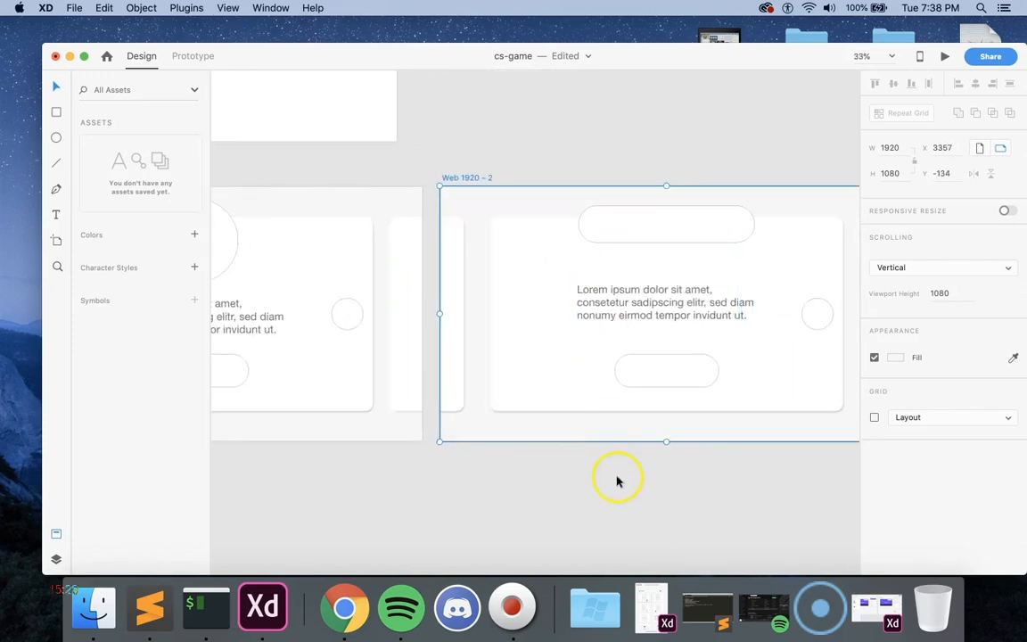
# Copy the small circle on Web 1920 – 2 to the card's left side at X 252, level with the original
pyautogui.click(616, 479)
pyautogui.hscroll(2, 613, 428)
pyautogui.click(608, 318)
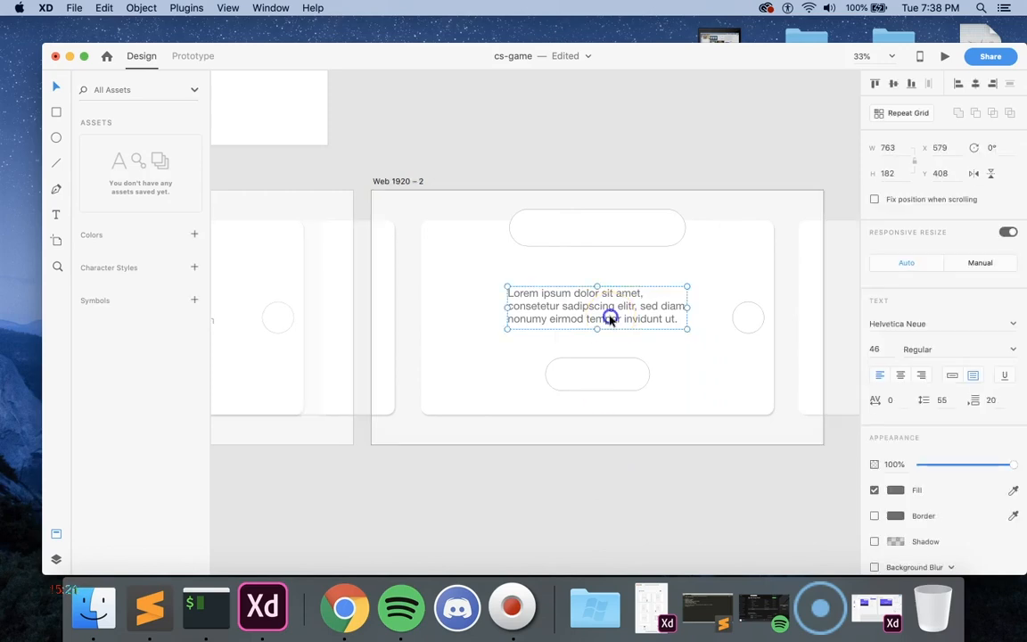
pyautogui.click(598, 244)
pyautogui.hscroll(-1, 553, 344)
pyautogui.hscroll(-5, 555, 346)
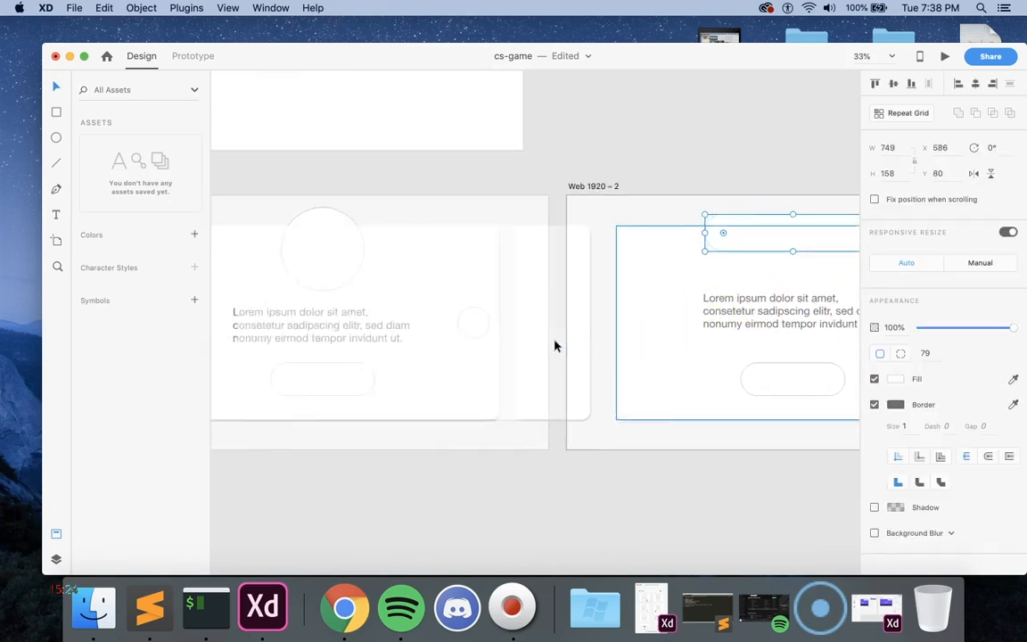
pyautogui.scroll(-2, 555, 345)
pyautogui.hscroll(6, 554, 345)
pyautogui.click(780, 284)
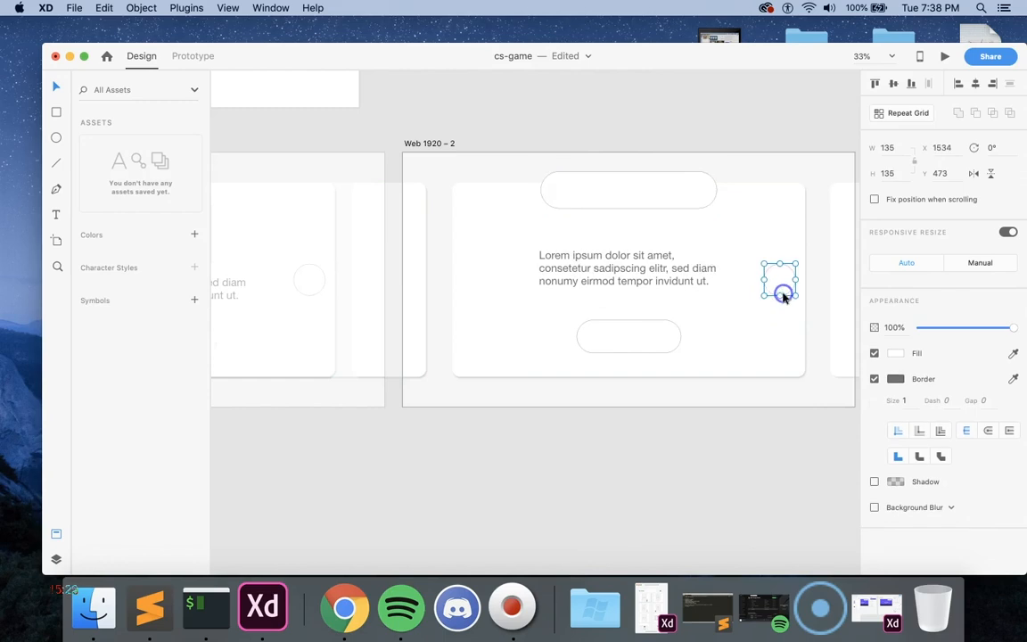
pyautogui.moveTo(783, 290); pyautogui.dragTo(481, 285)
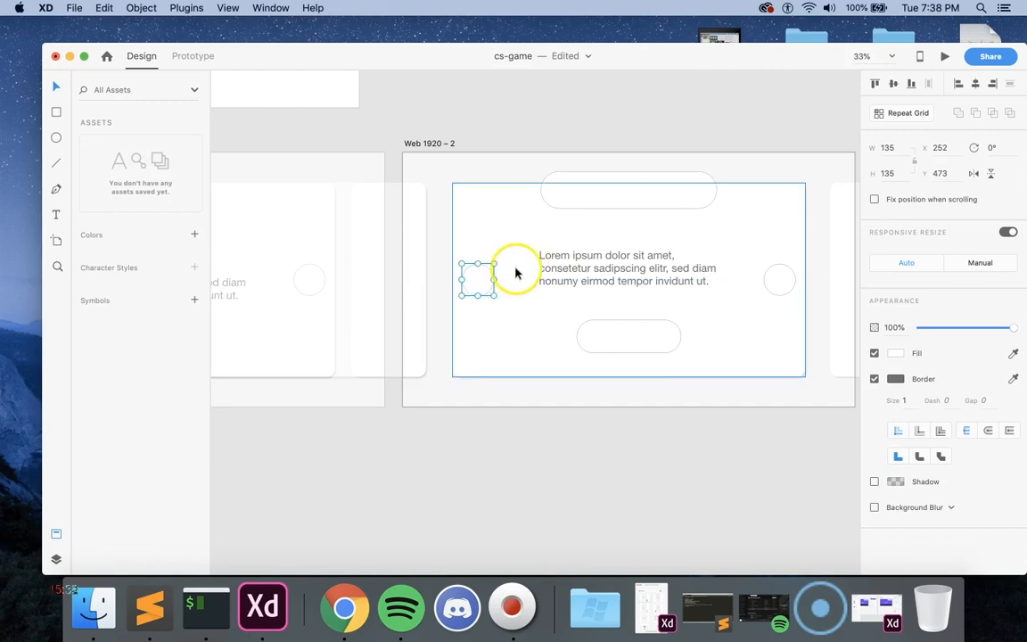
# Increase the height of the top rounded box on Web 1920 – 2 to 241, with corner radius 121 and Y position 97
pyautogui.hscroll(-3, 692, 282)
pyautogui.hscroll(-5, 694, 284)
pyautogui.hscroll(6, 694, 284)
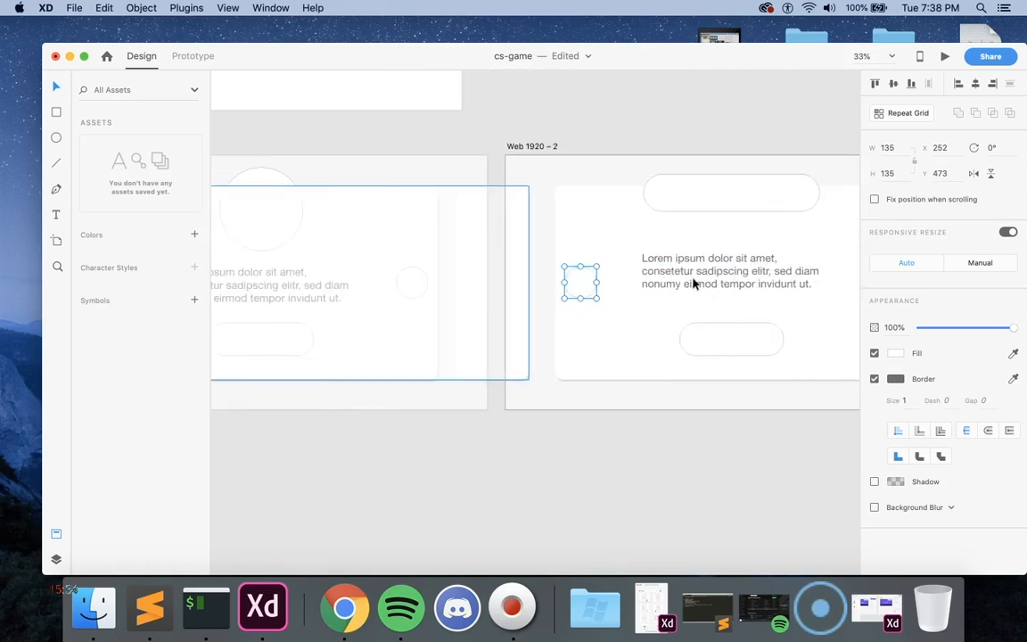
pyautogui.click(706, 208)
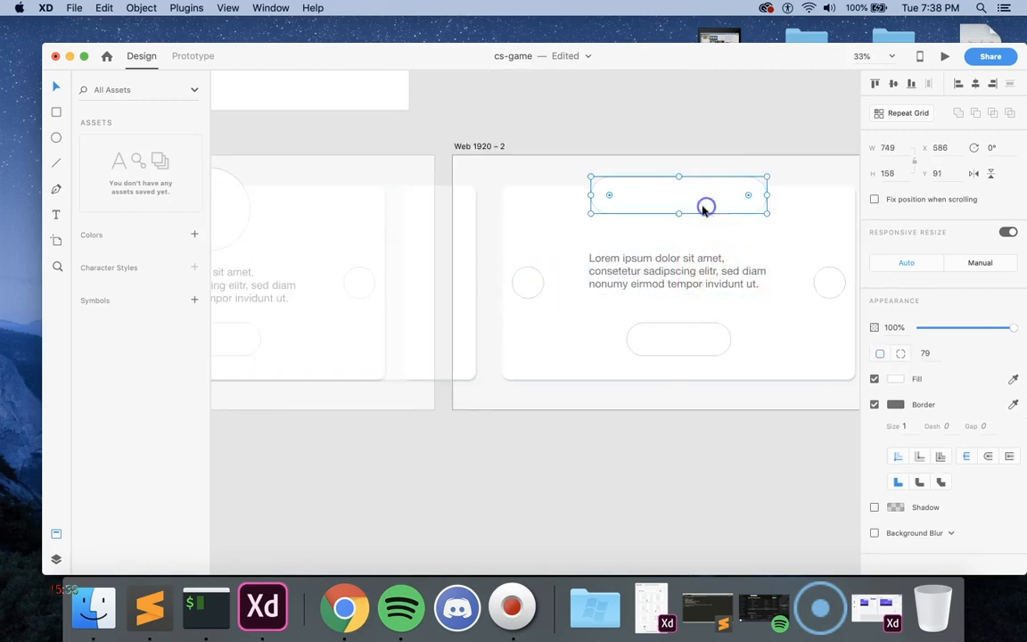
pyautogui.moveTo(678, 212); pyautogui.dragTo(680, 234)
pyautogui.click(610, 196)
pyautogui.moveTo(610, 198); pyautogui.dragTo(671, 201)
pyautogui.moveTo(674, 208); pyautogui.dragTo(674, 210)
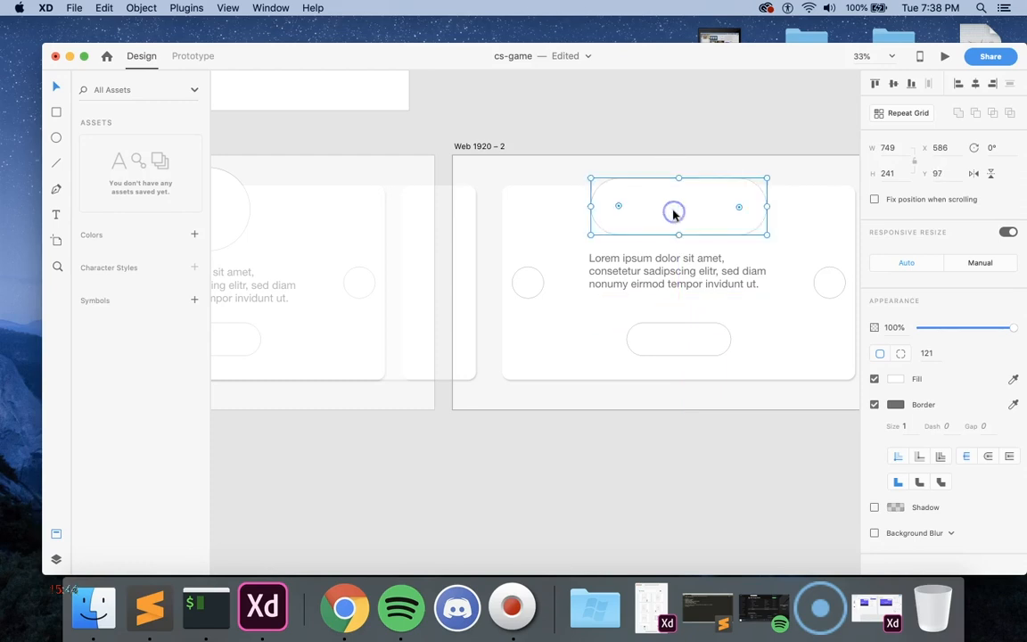
# Select the placeholder text on all three Web 1920 artboards and align the blocks to a common vertical middle
pyautogui.hscroll(-6, 685, 347)
pyautogui.click(653, 490)
pyautogui.press('super+minus')
pyautogui.press('super+minus')
pyautogui.press('super+minus')
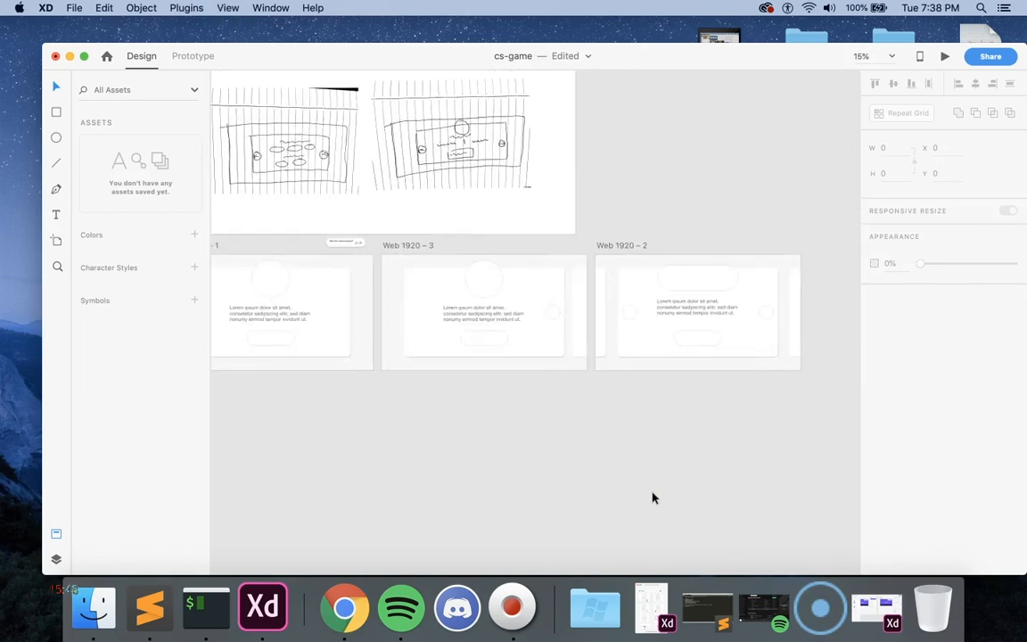
pyautogui.hscroll(-3, 646, 486)
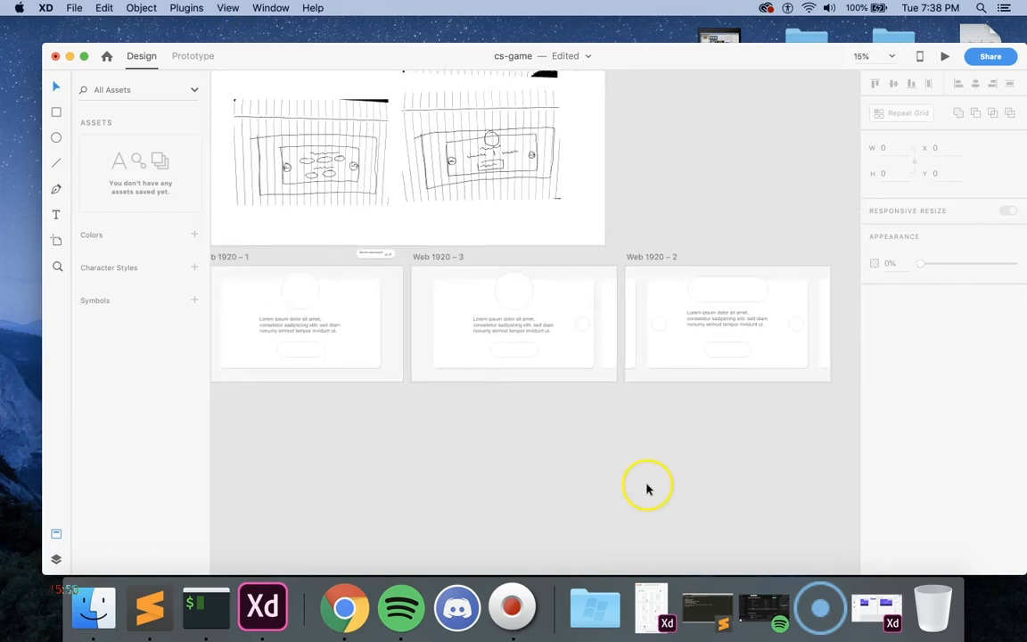
pyautogui.click(738, 331)
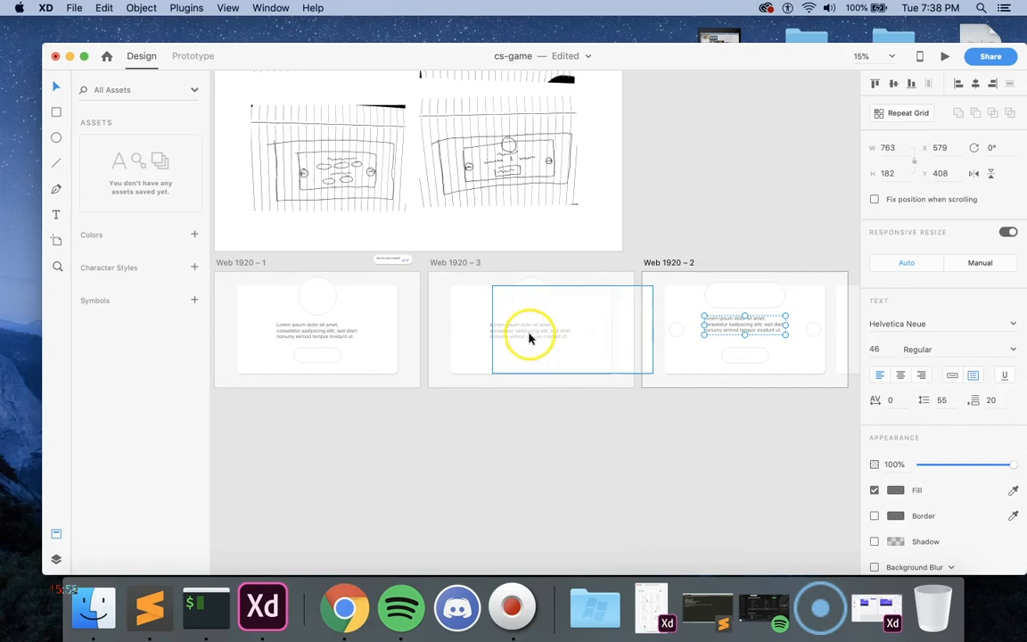
pyautogui.click(484, 446)
pyautogui.click(333, 337)
pyautogui.click(521, 335)
pyautogui.keyDown('shift'); pyautogui.click(522, 336); pyautogui.keyUp('shift')
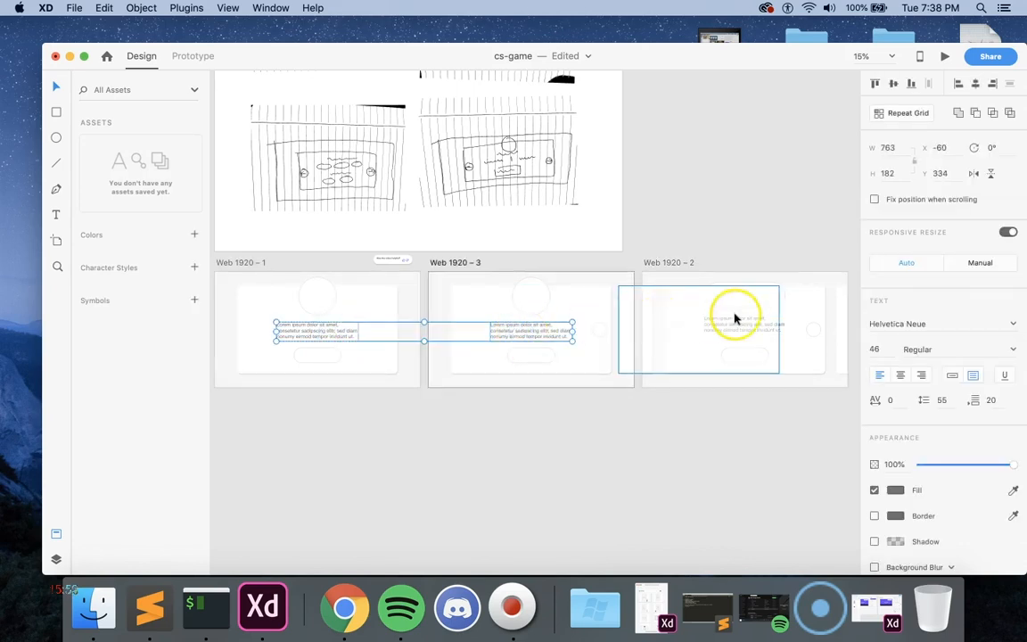
pyautogui.keyDown('shift'); pyautogui.click(785, 330); pyautogui.keyUp('shift')
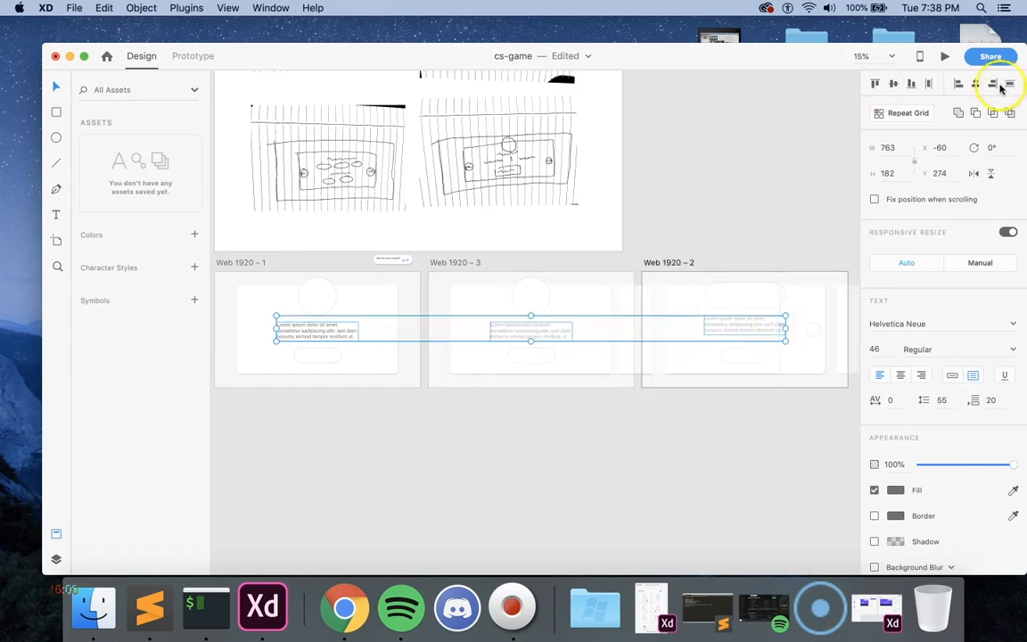
pyautogui.click(894, 85)
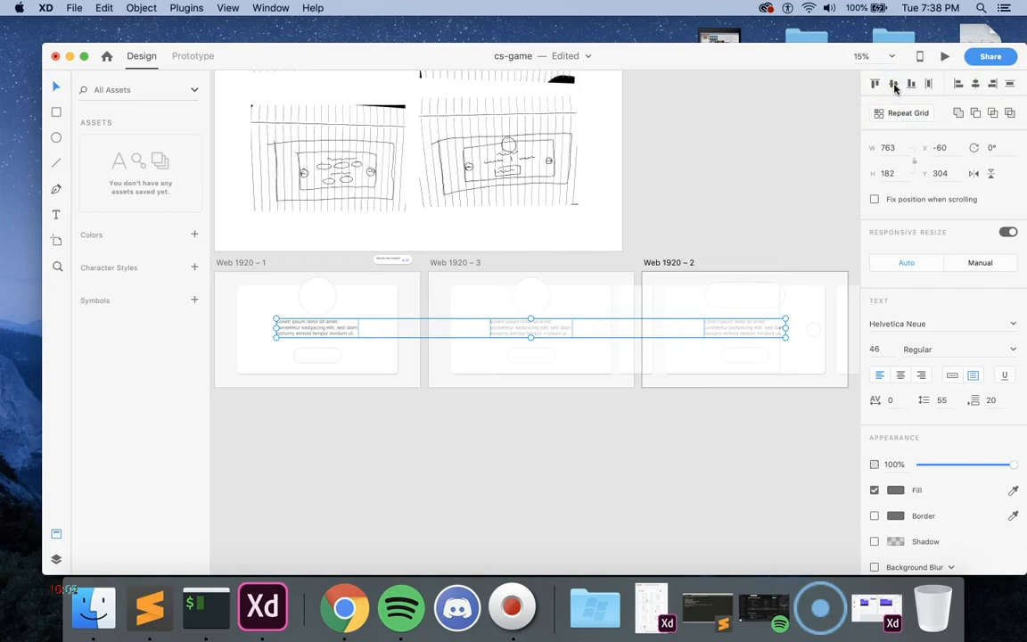
# Nudge the three aligned text blocks slightly down and to the right
pyautogui.press('Down')
pyautogui.press('Down')
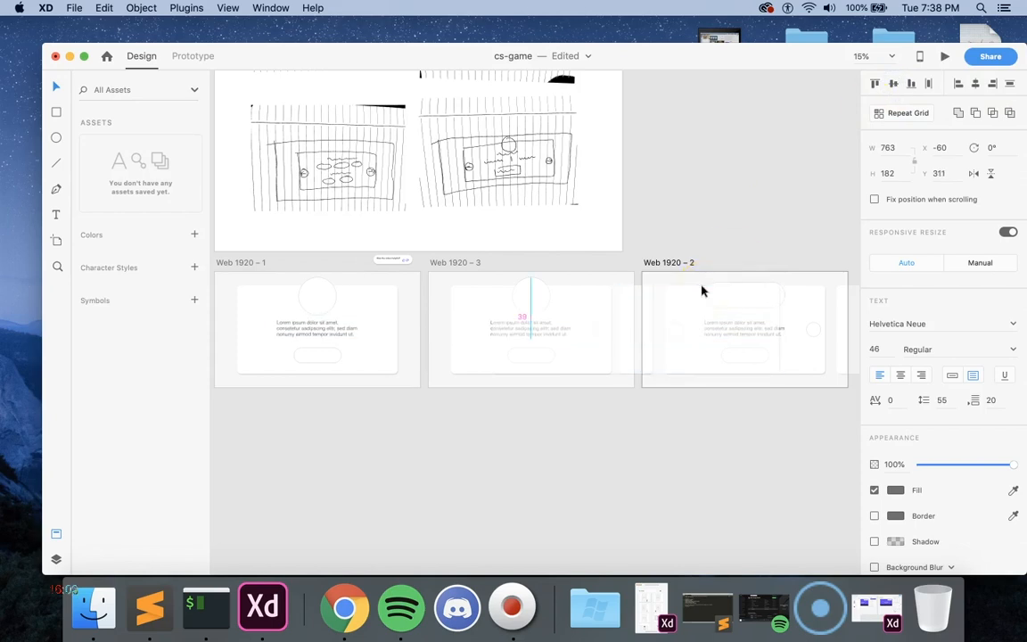
pyautogui.press('Right')
pyautogui.press('Right')
pyautogui.click(610, 483)
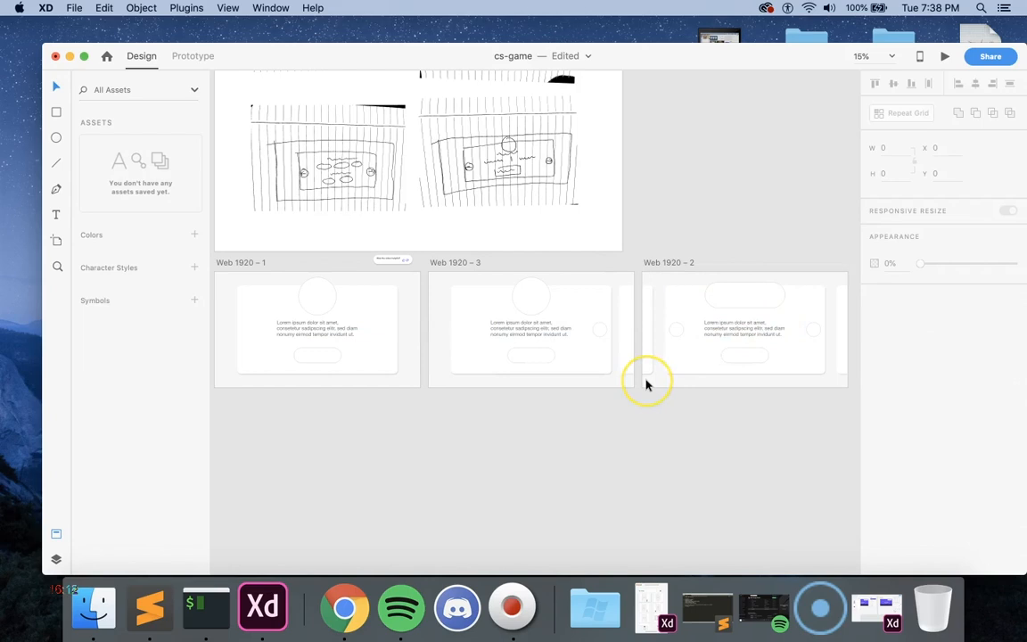
# Duplicate the Web 1920 – 2 artboard to make a fourth screen beside it
pyautogui.scroll(5, 646, 386)
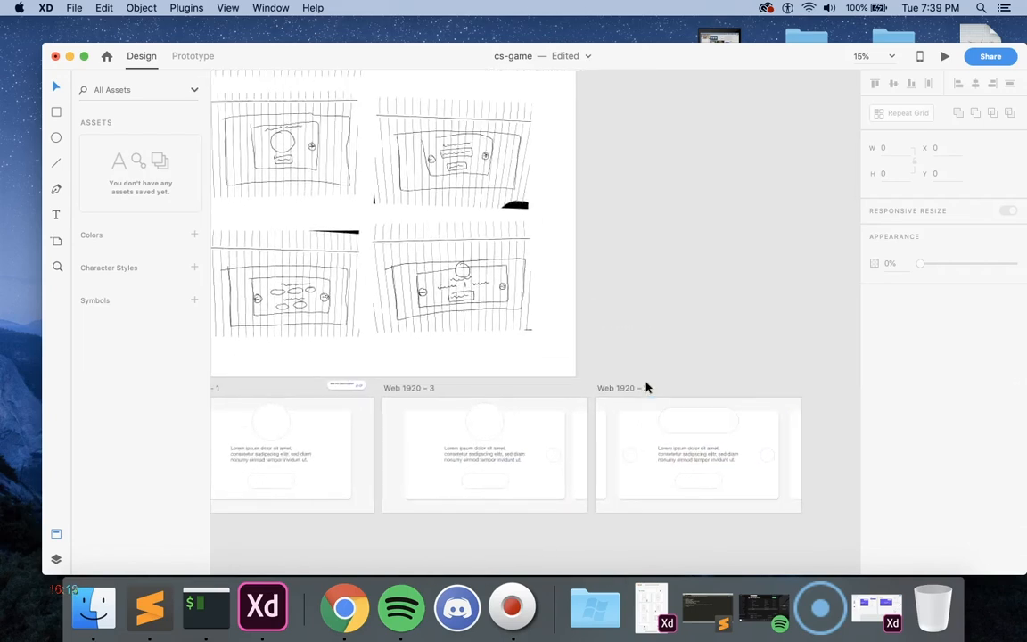
pyautogui.click(638, 387)
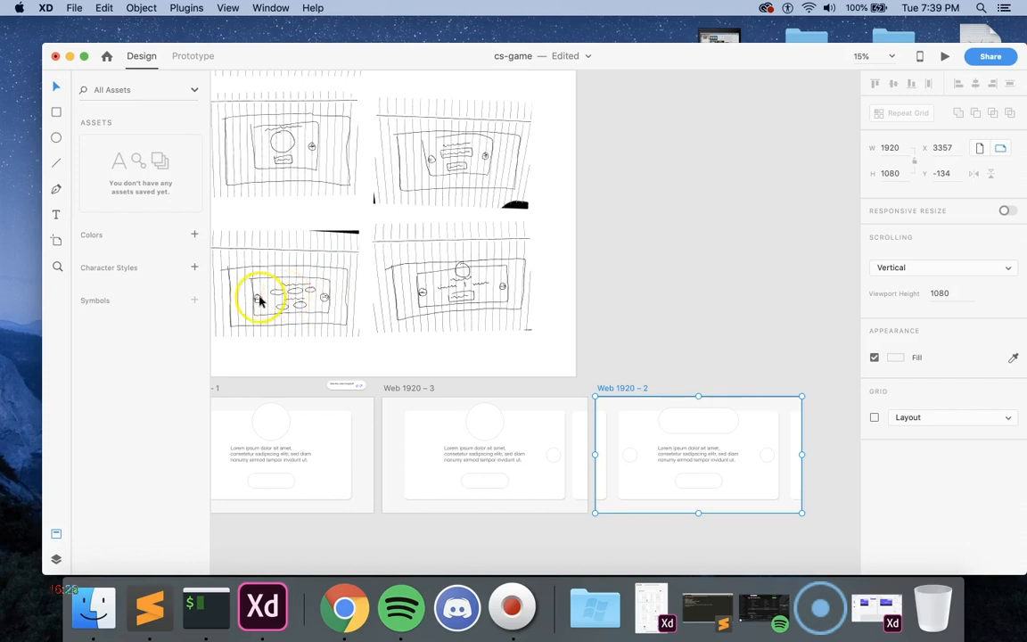
pyautogui.click(644, 362)
pyautogui.click(623, 389)
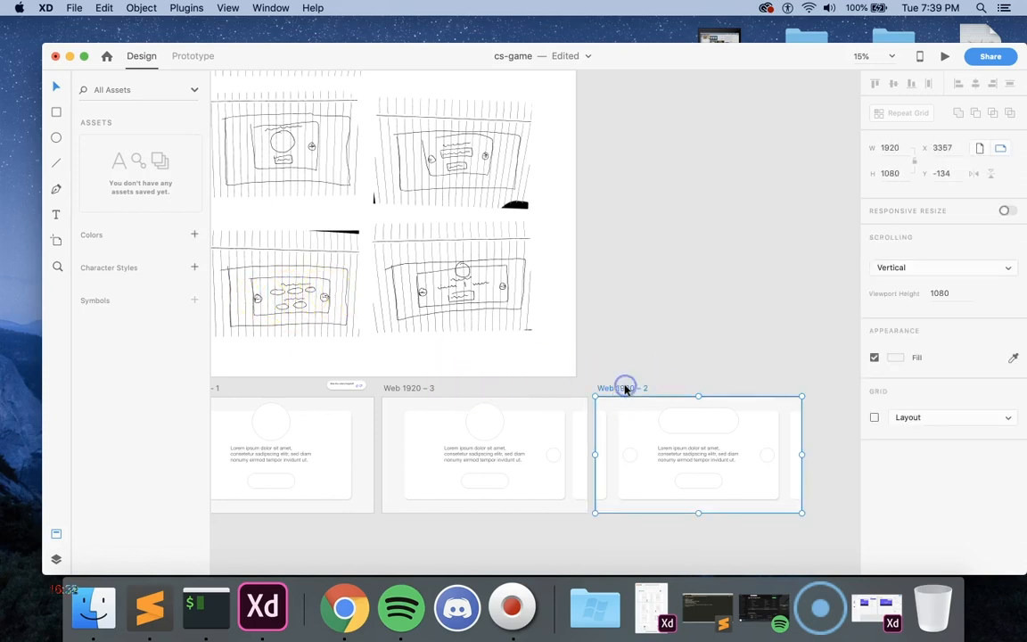
pyautogui.press('super+d')
pyautogui.click(632, 394)
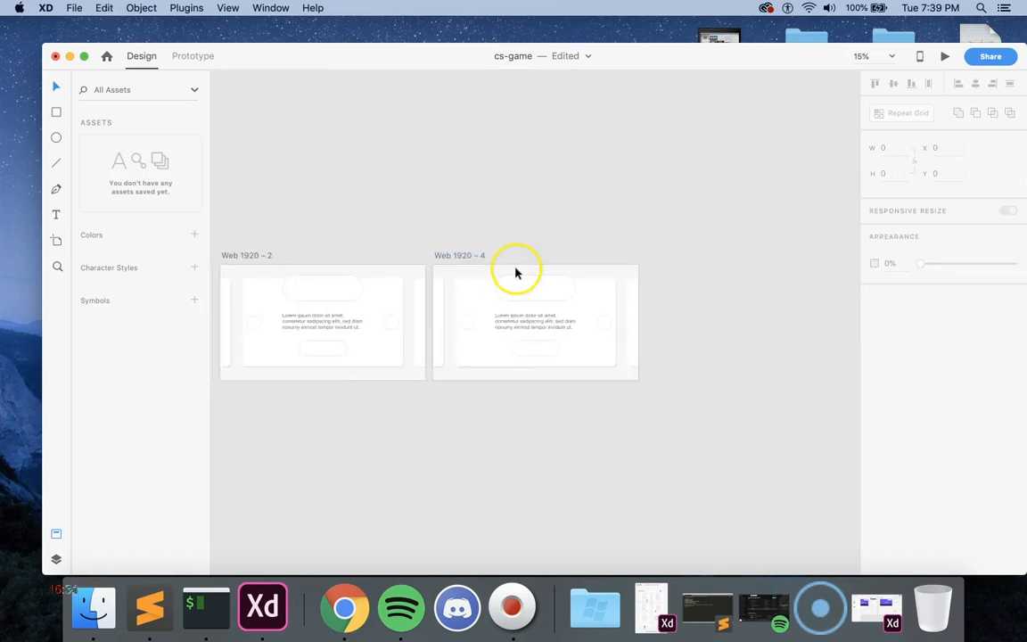
# Delete the large rounded box at the top of the card on Web 1920 – 4
pyautogui.click(522, 294)
pyautogui.hscroll(-5, 522, 297)
pyautogui.scroll(3, 521, 296)
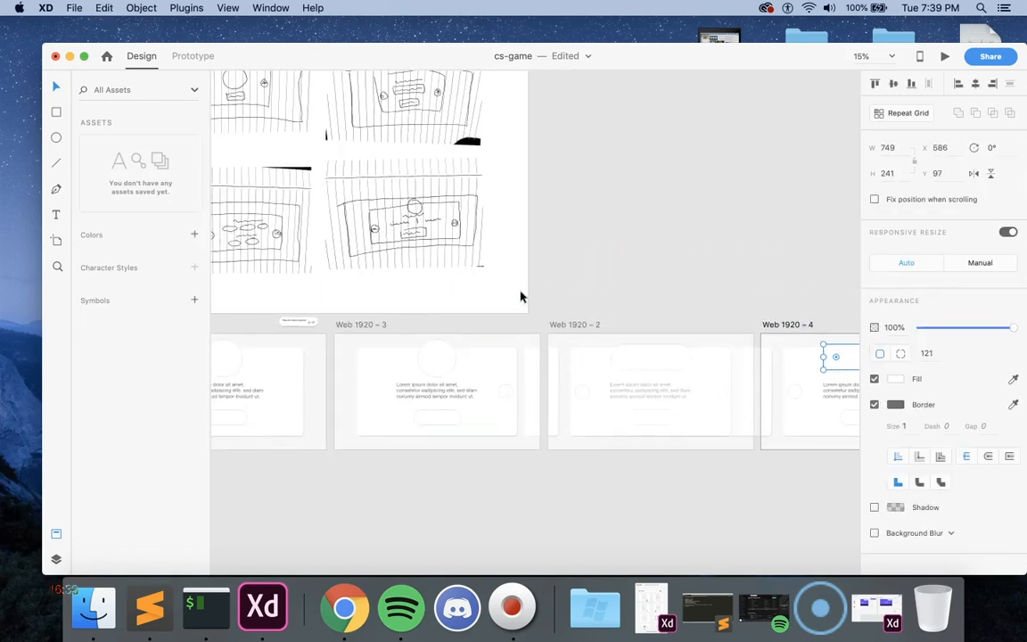
pyautogui.hscroll(5, 521, 297)
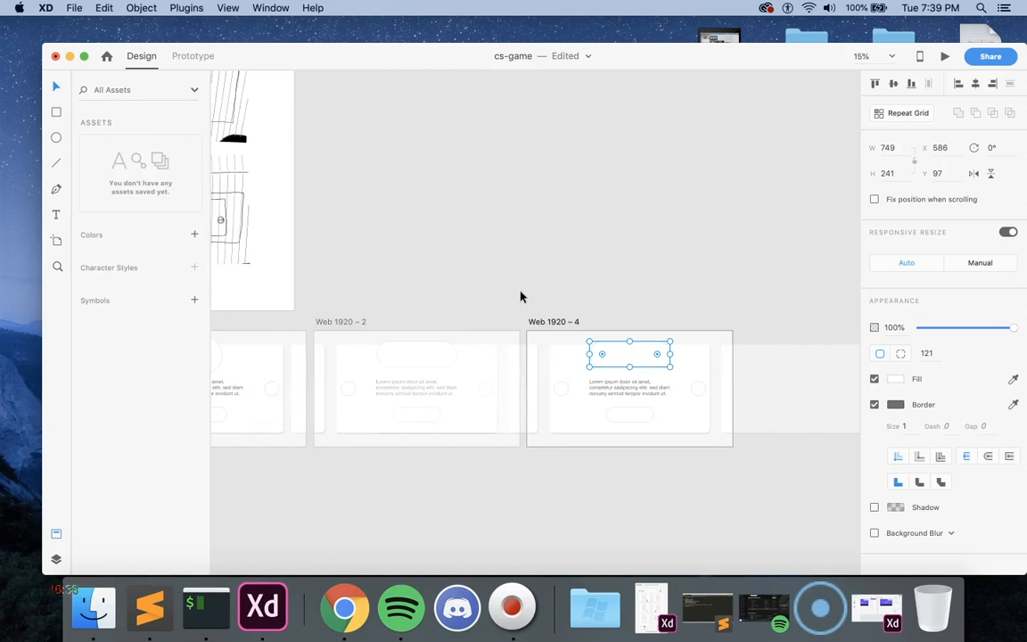
pyautogui.press('Delete')
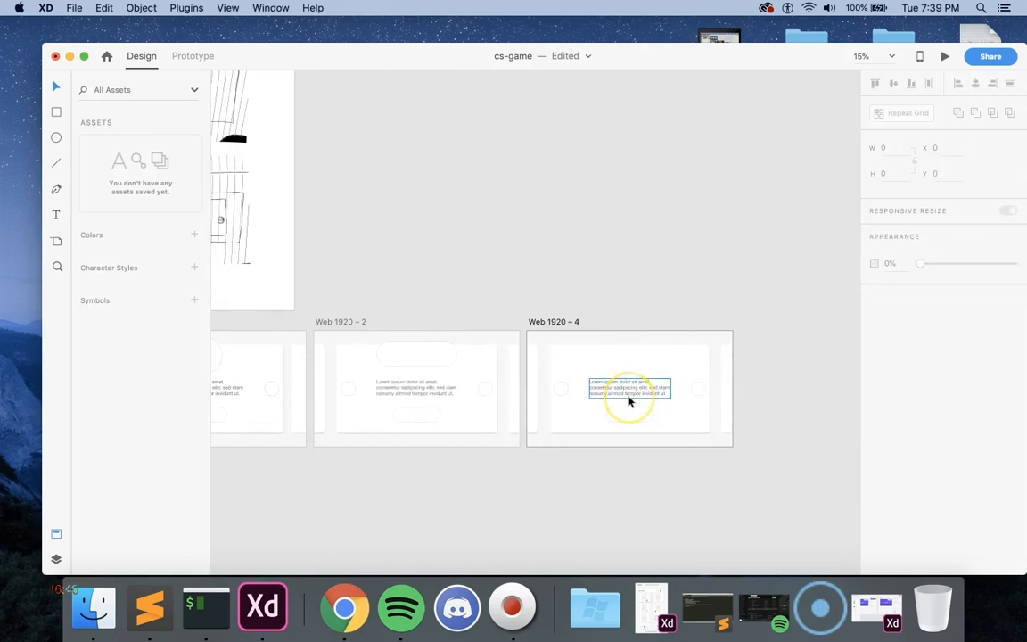
# Move the placeholder text off Web 1920 – 4 onto the empty canvas above the artboard
pyautogui.hscroll(-5, 628, 401)
pyautogui.hscroll(5, 627, 399)
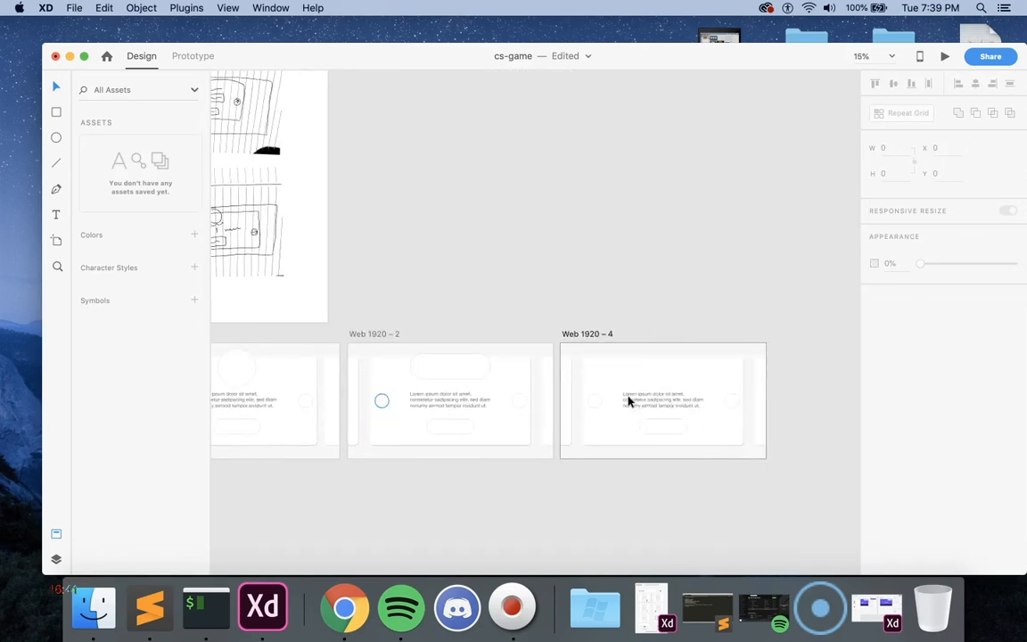
pyautogui.click(685, 402)
pyautogui.moveTo(685, 402); pyautogui.dragTo(676, 269)
pyautogui.click(709, 299)
# Narrow the rounded button on Web 1920 – 4 to a width of 345 and place it at X 591, Y 708
pyautogui.hscroll(-6, 667, 345)
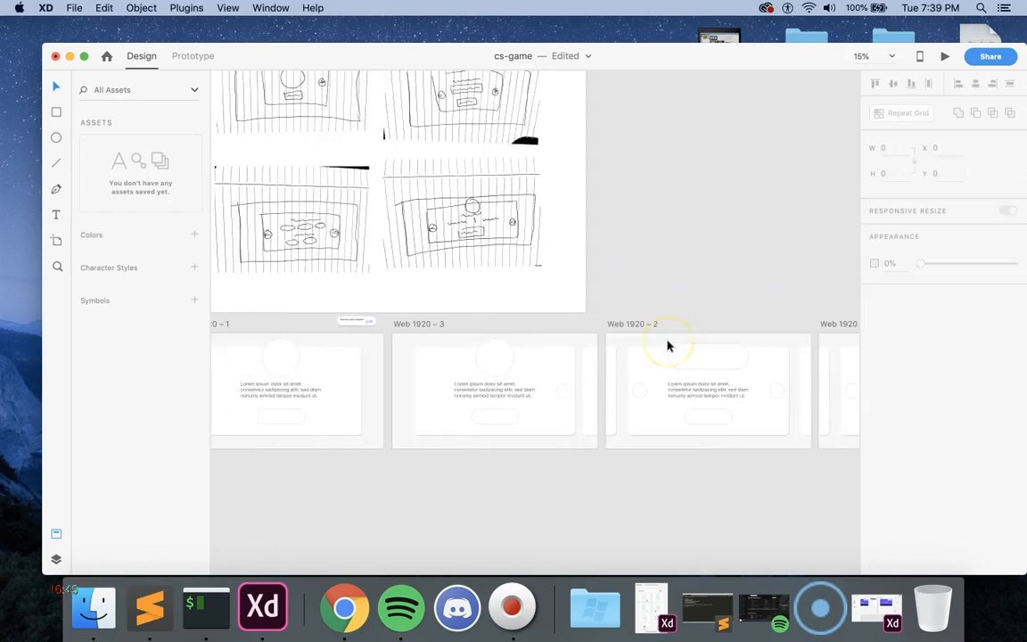
pyautogui.scroll(-1, 667, 346)
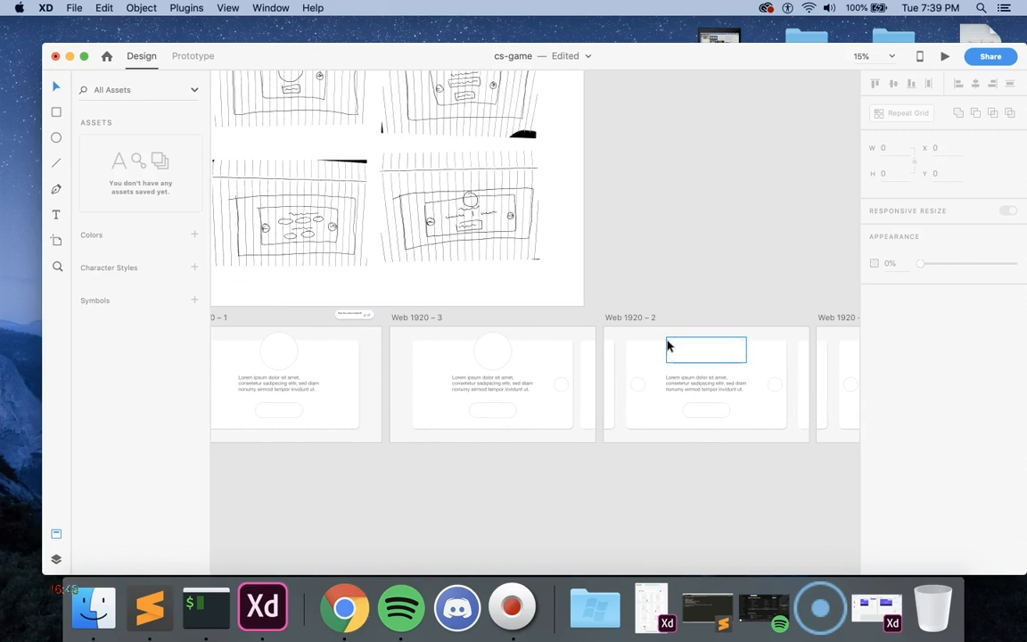
pyautogui.hscroll(7, 667, 346)
pyautogui.click(667, 382)
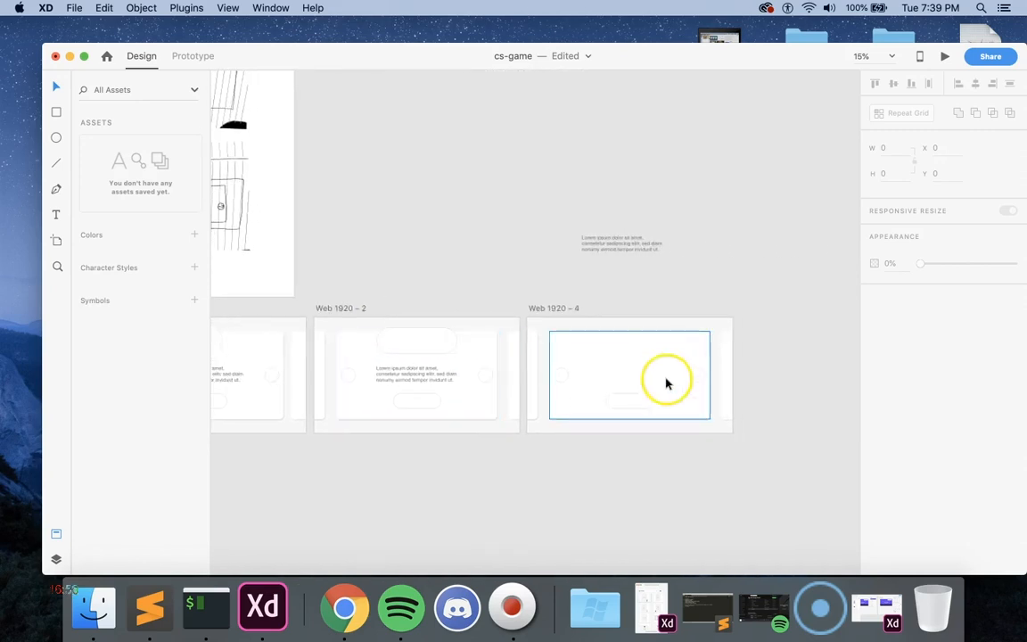
pyautogui.click(642, 410)
pyautogui.press('super+plus')
pyautogui.press('super+plus')
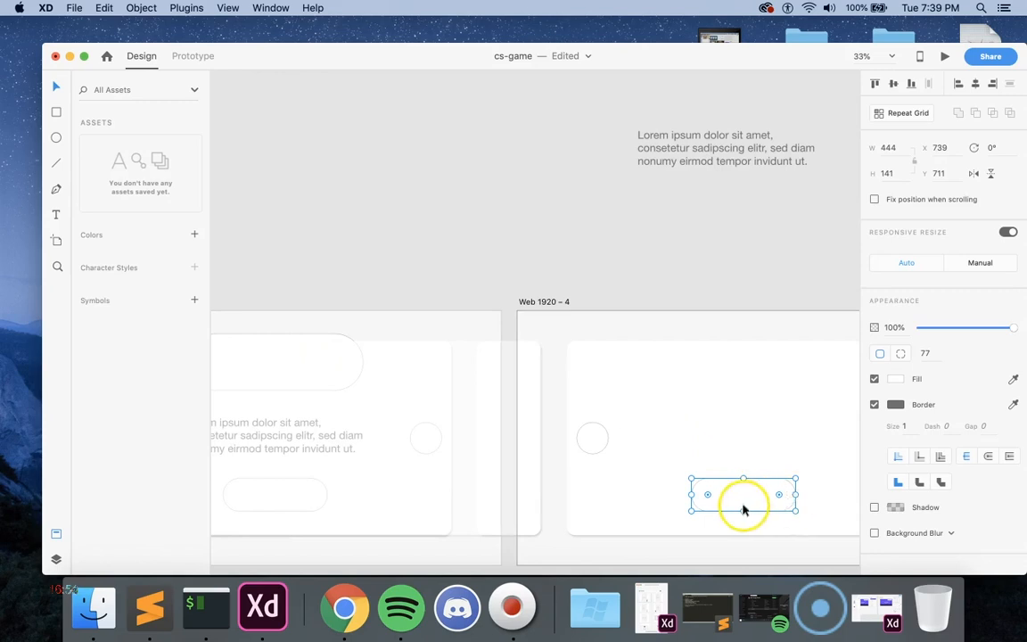
pyautogui.moveTo(791, 493); pyautogui.dragTo(717, 493)
pyautogui.hscroll(4, 718, 497)
pyautogui.hscroll(5, 717, 496)
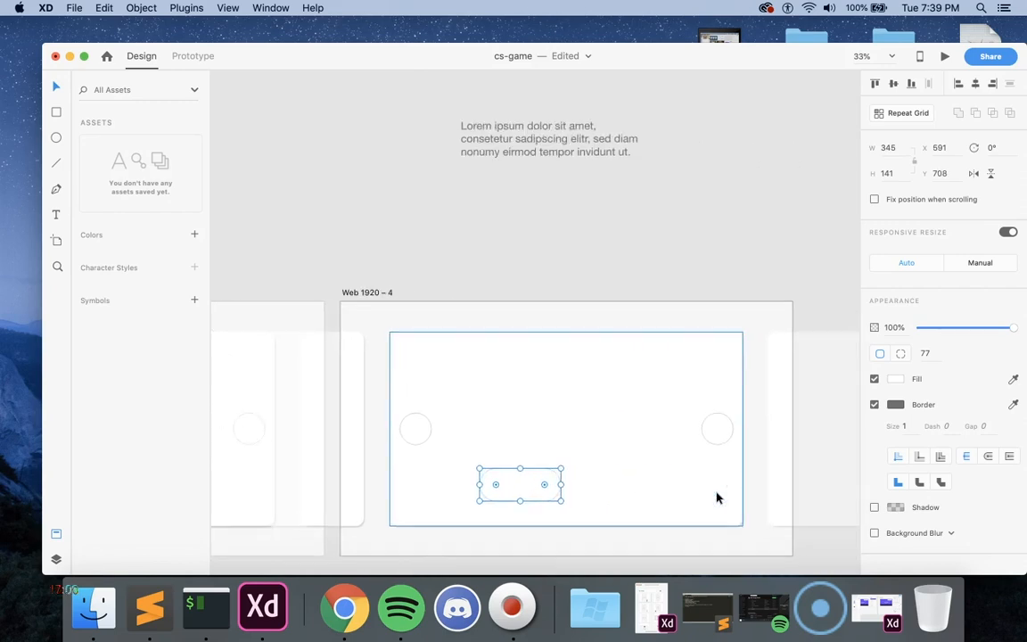
pyautogui.scroll(-4, 718, 496)
# Turn the button into a Repeat Grid of two columns, widen the gap, and move the grid to X 559, Y 697
pyautogui.click(901, 113)
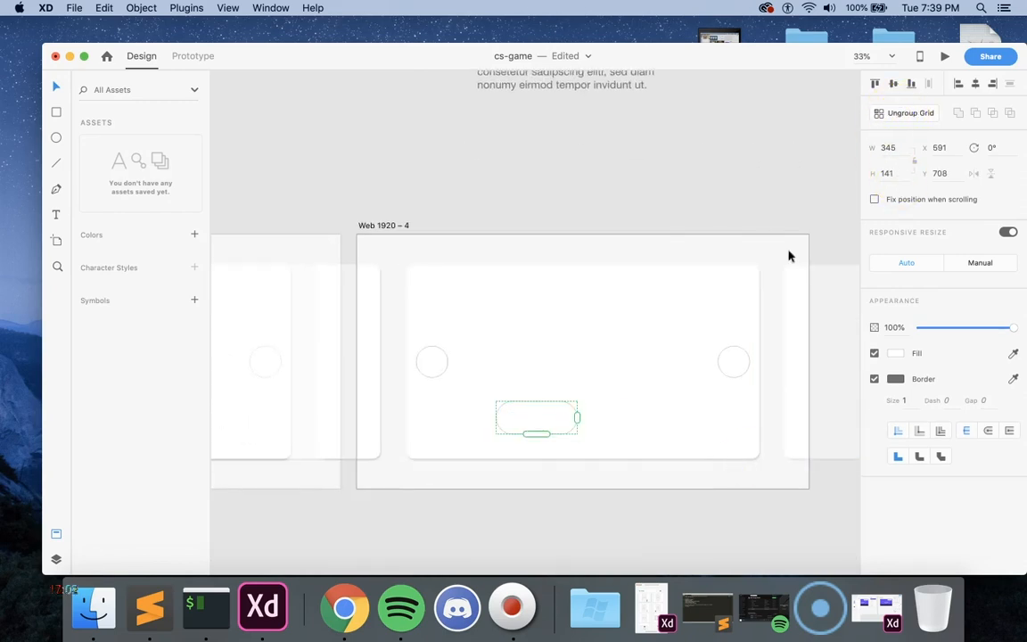
pyautogui.moveTo(577, 414); pyautogui.dragTo(667, 415)
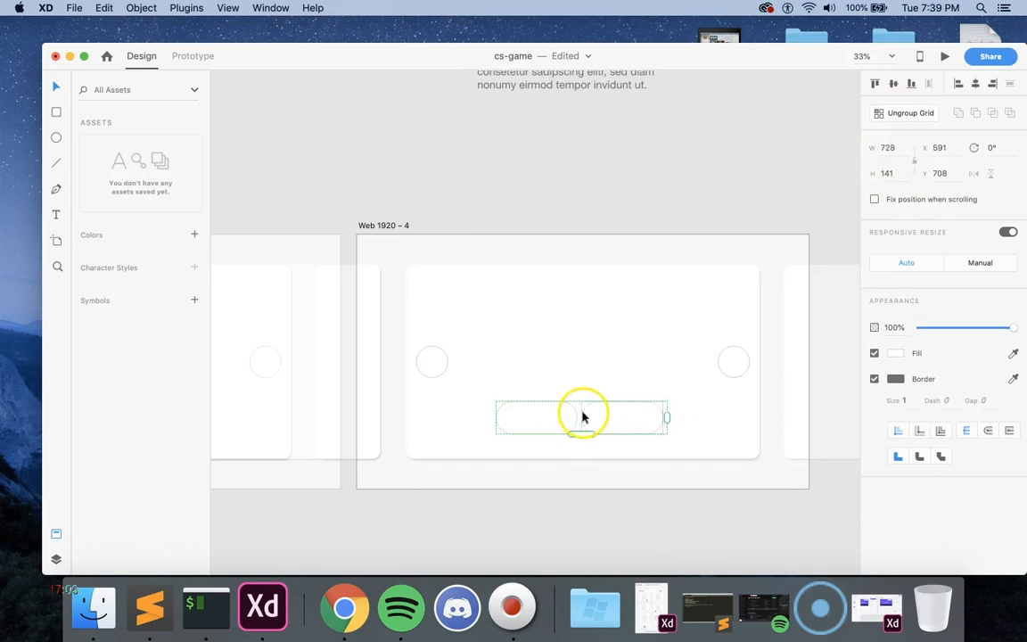
pyautogui.moveTo(581, 413); pyautogui.dragTo(597, 413)
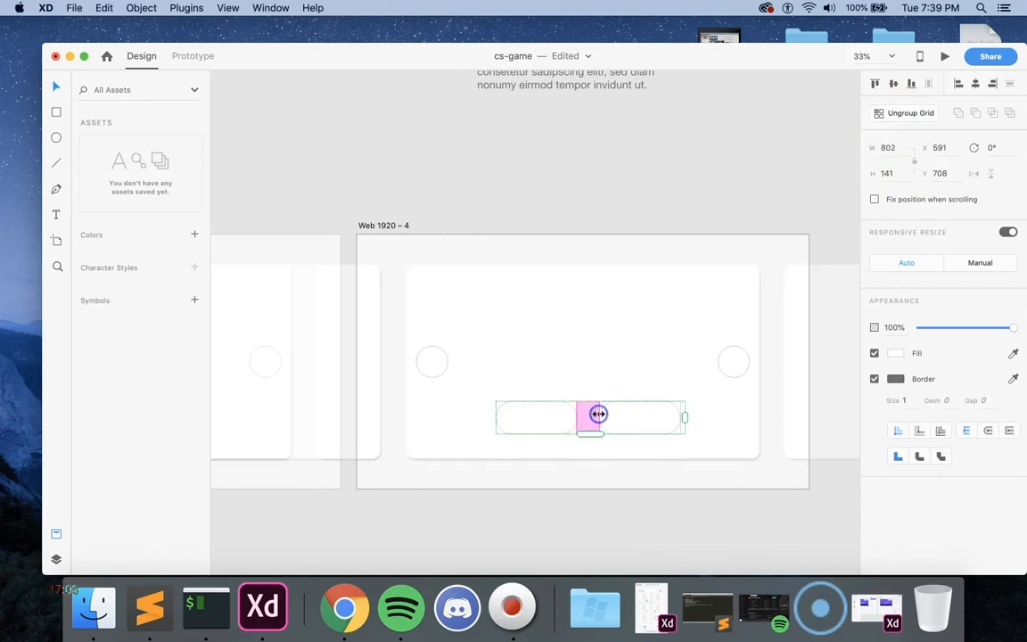
pyautogui.moveTo(637, 417); pyautogui.dragTo(581, 410)
pyautogui.click(588, 508)
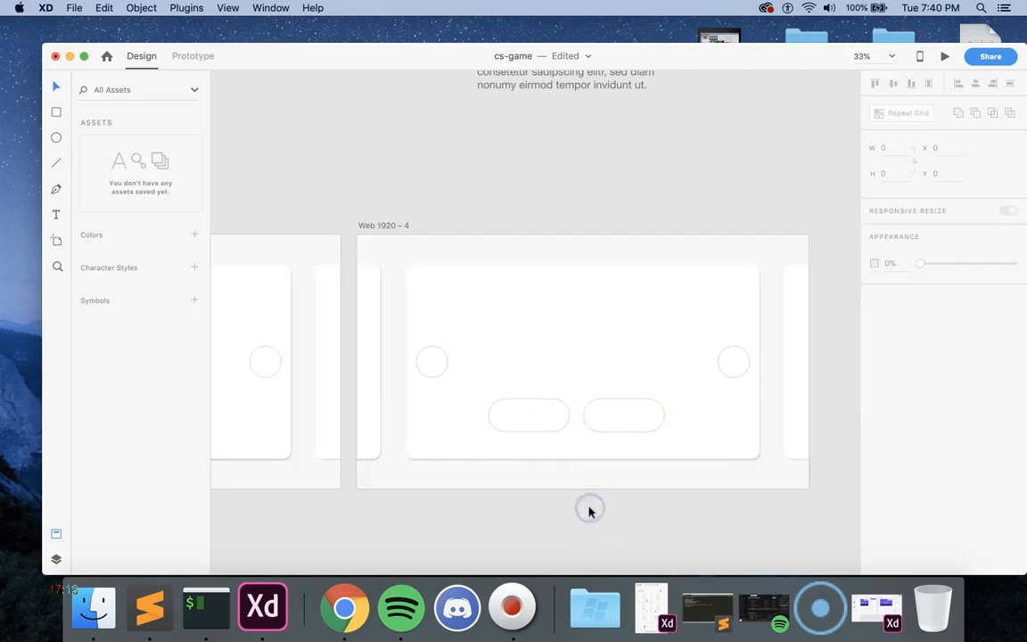
# Extend the button grid to three columns and two rows, then ungroup it into separate boxes
pyautogui.click(610, 426)
pyautogui.moveTo(668, 416); pyautogui.dragTo(763, 426)
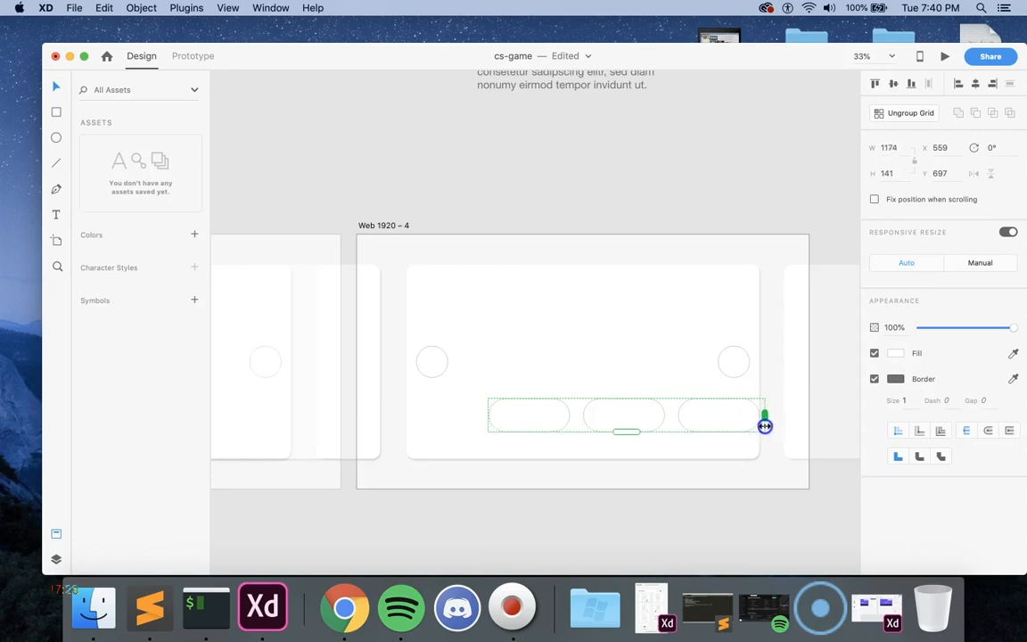
pyautogui.moveTo(614, 429); pyautogui.dragTo(629, 467)
pyautogui.rightClick(683, 449)
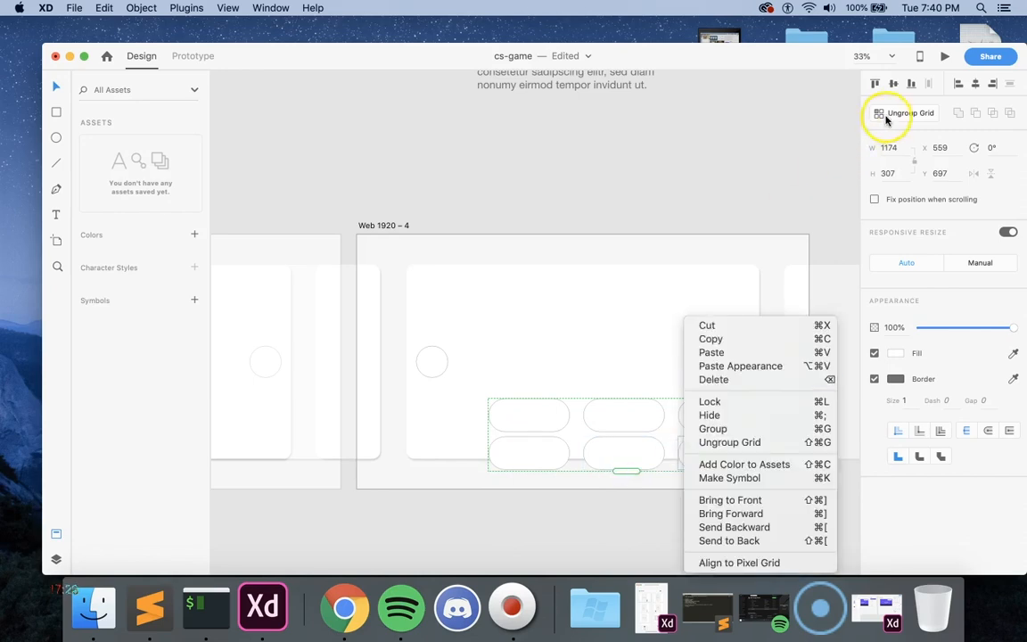
pyautogui.click(886, 118)
pyautogui.click(887, 119)
# Delete the lower row's third rounded box and center the remaining two beneath the upper row, at X 761, Y 939
pyautogui.click(639, 508)
pyautogui.click(713, 453)
pyautogui.press('Delete')
pyautogui.click(658, 452)
pyautogui.keyDown('shift'); pyautogui.click(546, 466); pyautogui.keyUp('shift')
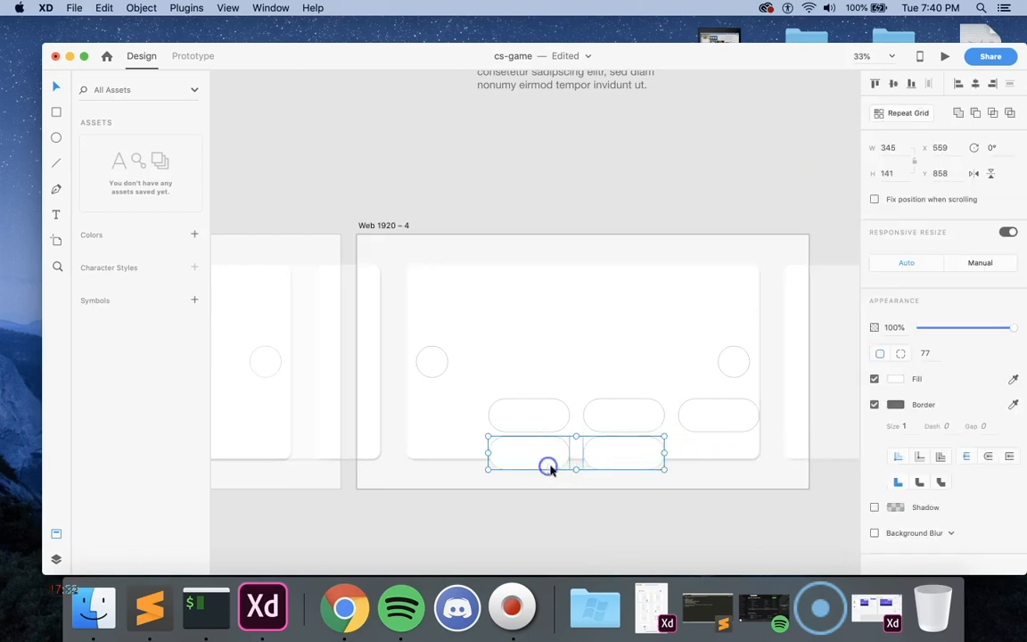
pyautogui.moveTo(639, 454); pyautogui.dragTo(683, 477)
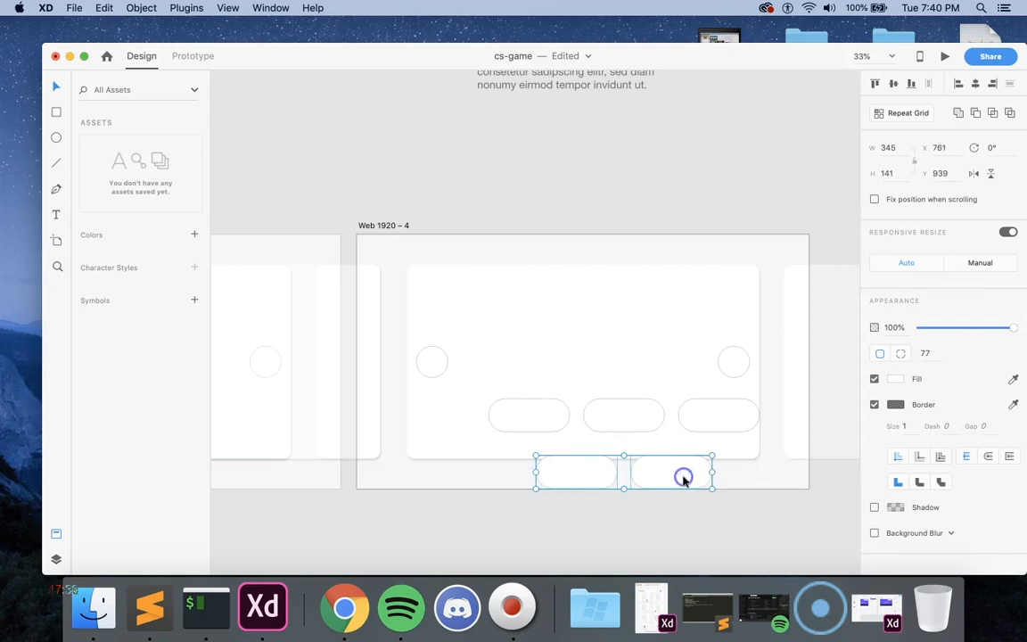
# Select all five rounded boxes and move them up between the card's navigation circles, to X 409, Y 324
pyautogui.keyDown('shift'); pyautogui.click(699, 431); pyautogui.keyUp('shift')
pyautogui.keyDown('shift'); pyautogui.click(631, 429); pyautogui.keyUp('shift')
pyautogui.keyDown('shift'); pyautogui.click(529, 427); pyautogui.keyUp('shift')
pyautogui.moveTo(718, 415); pyautogui.dragTo(681, 326)
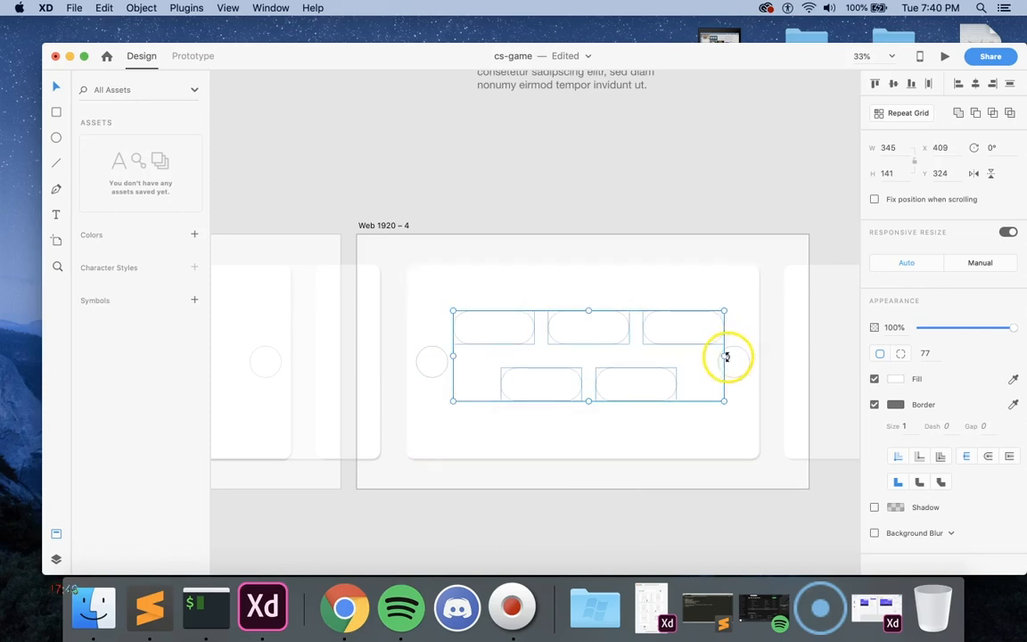
# Tighten the horizontal spacing of the five selected boxes and move them to X 449, Y 349
pyautogui.moveTo(724, 356); pyautogui.dragTo(708, 357)
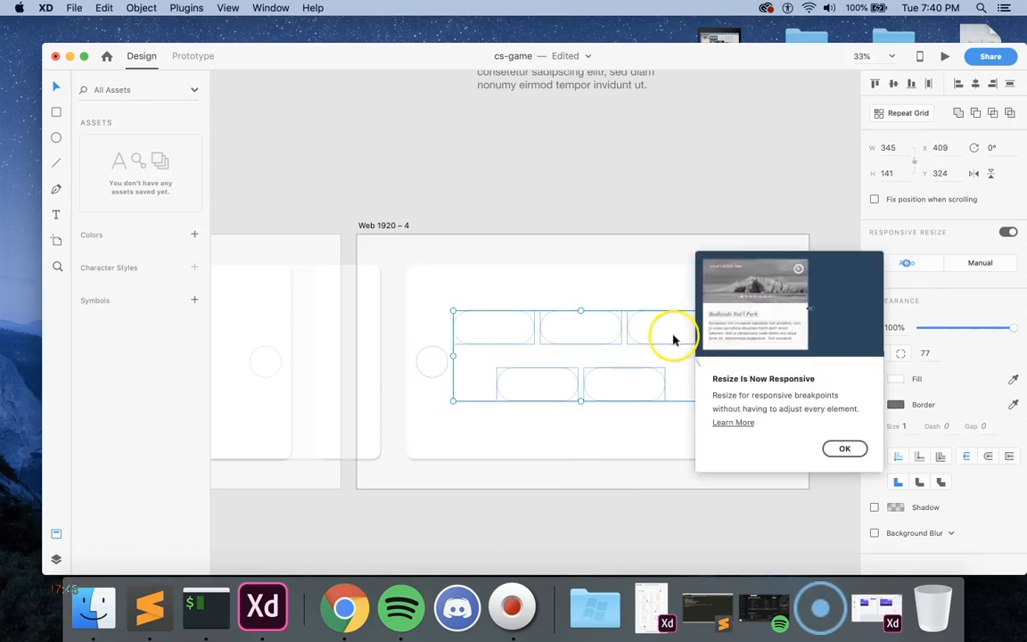
pyautogui.click(845, 449)
pyautogui.moveTo(658, 319)
pyautogui.mouseDown()
pyautogui.moveTo(670, 344)
pyautogui.moveTo(667, 333)
pyautogui.mouseUp()
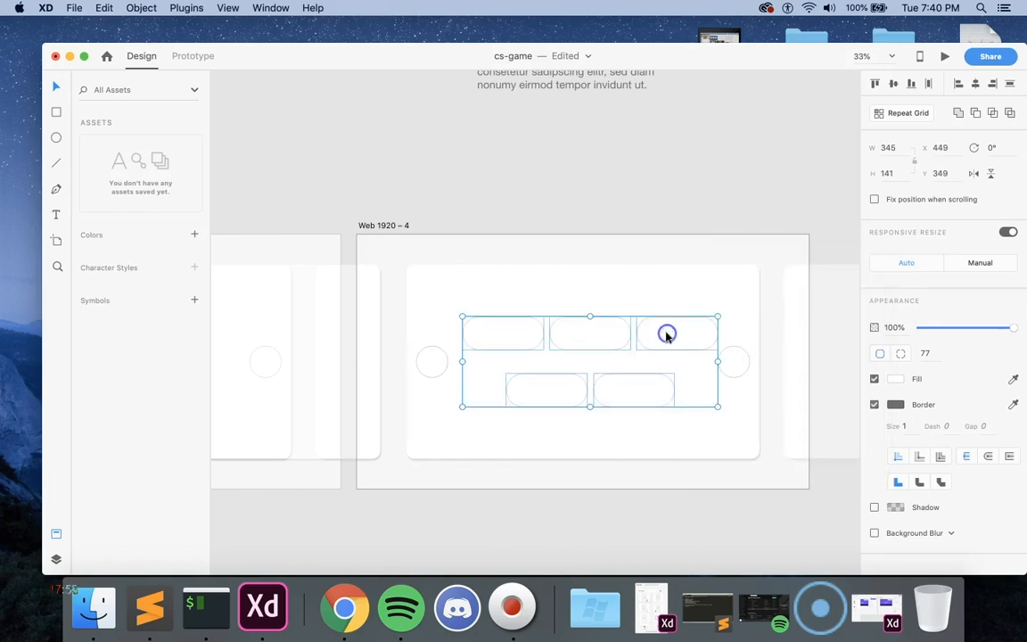
pyautogui.rightClick(624, 391)
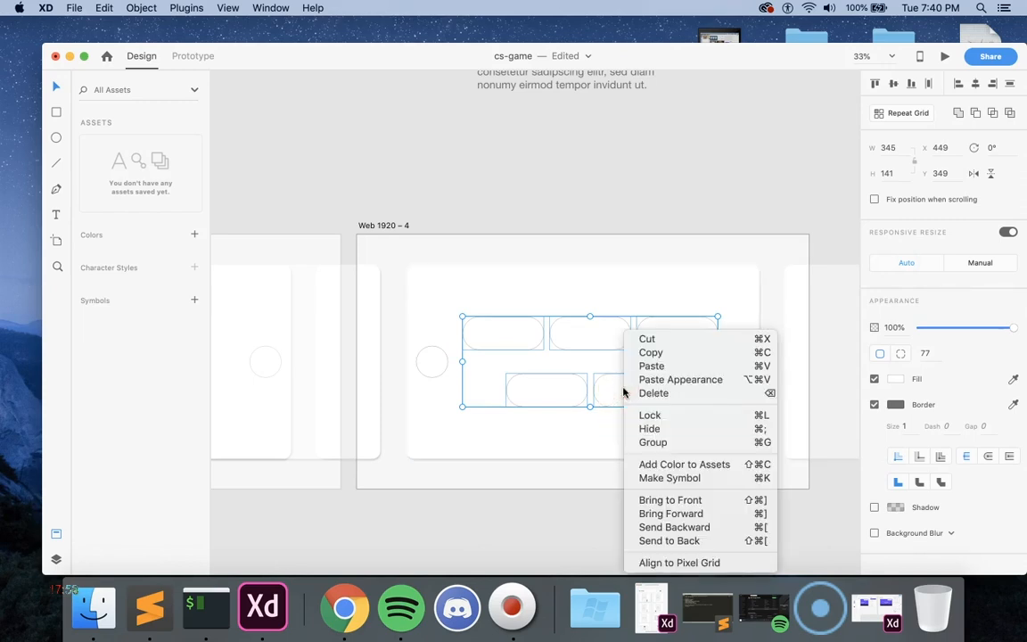
pyautogui.click(620, 386)
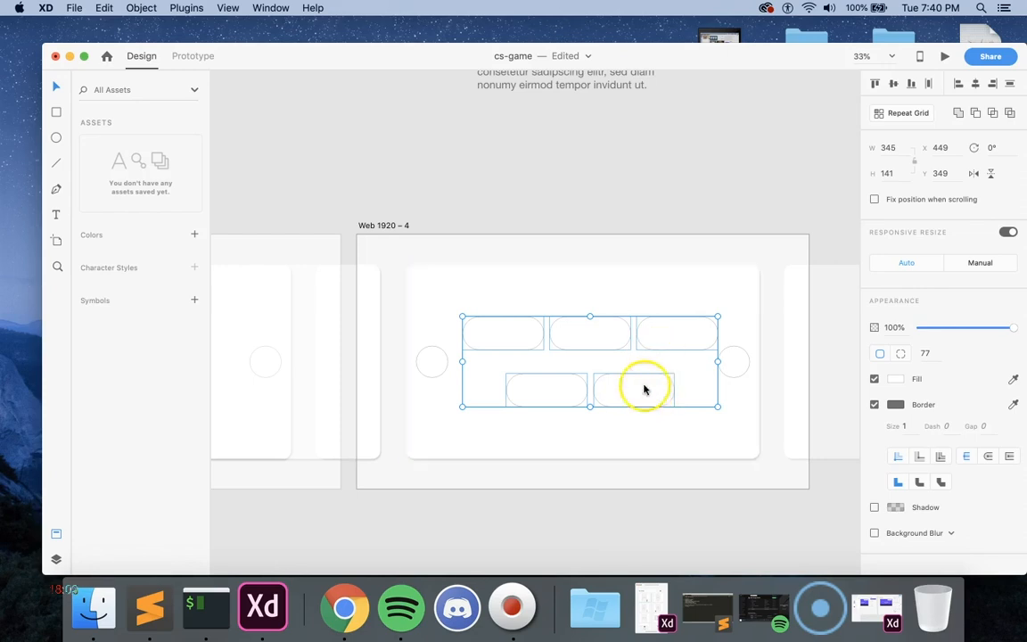
pyautogui.click(617, 486)
pyautogui.click(612, 436)
pyautogui.doubleClick(658, 373)
pyautogui.click(667, 344)
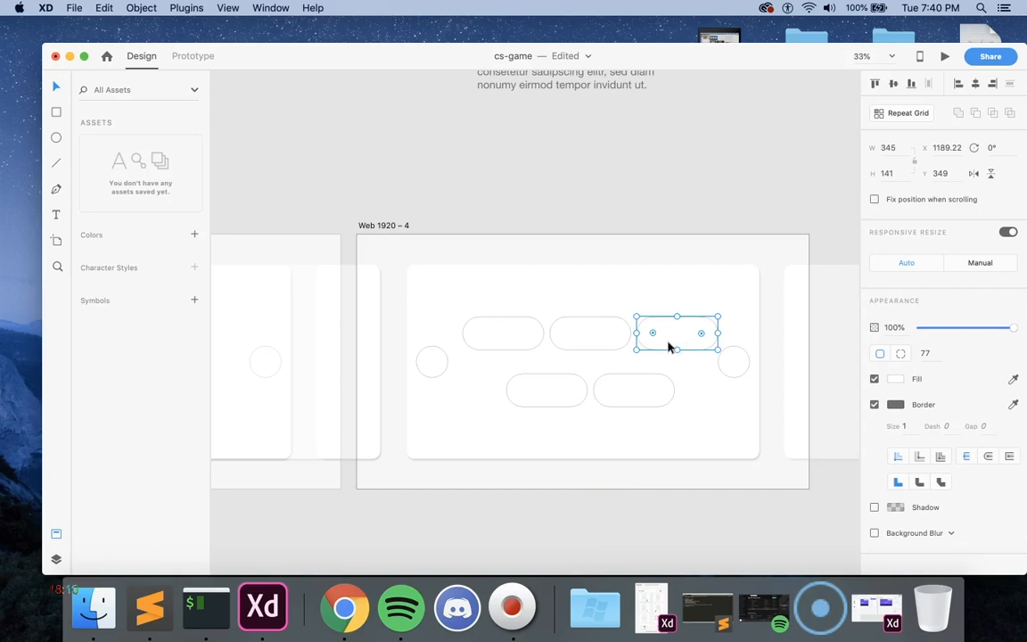
pyautogui.click(601, 330)
pyautogui.keyDown('shift'); pyautogui.click(525, 335); pyautogui.keyUp('shift')
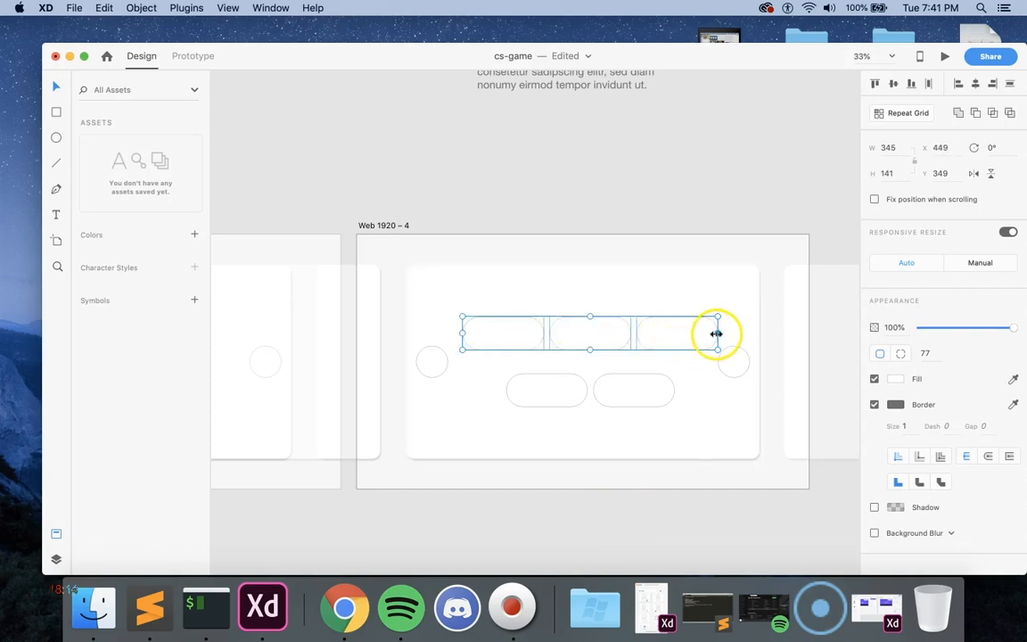
pyautogui.moveTo(716, 334); pyautogui.dragTo(698, 336)
pyautogui.press('super+z')
pyautogui.click(651, 481)
pyautogui.click(527, 333)
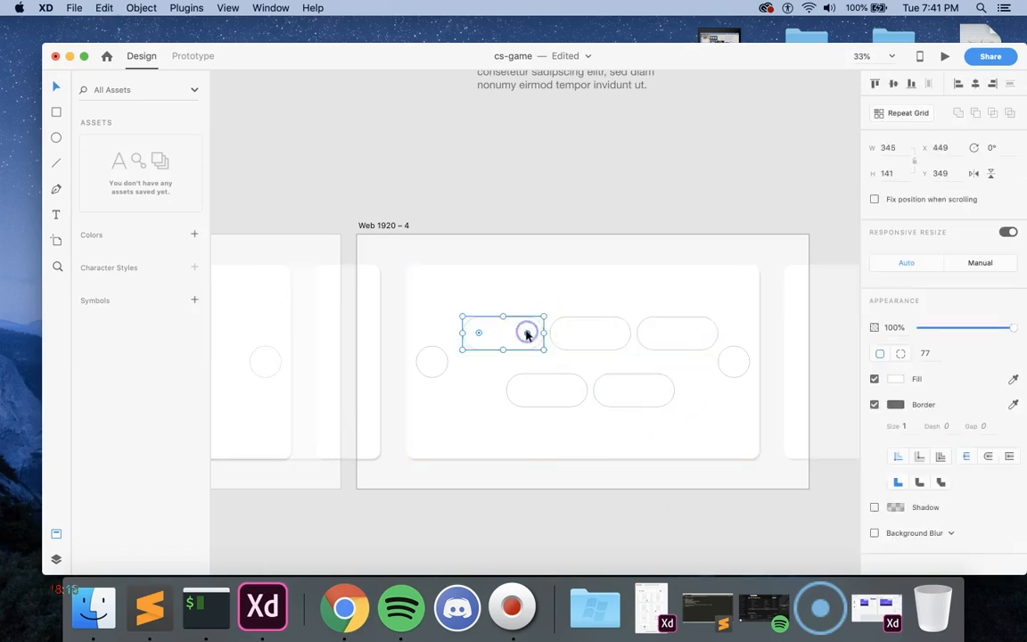
pyautogui.click(889, 145)
pyautogui.click(607, 339)
# Select all five rounded boxes, reduce their width equally, and nudge them slightly left to center them between the circles
pyautogui.click(523, 328)
pyautogui.keyDown('shift'); pyautogui.click(581, 345); pyautogui.keyUp('shift')
pyautogui.keyDown('shift'); pyautogui.click(678, 337); pyautogui.keyUp('shift')
pyautogui.keyDown('shift'); pyautogui.click(633, 397); pyautogui.keyUp('shift')
pyautogui.keyDown('shift'); pyautogui.click(568, 385); pyautogui.keyUp('shift')
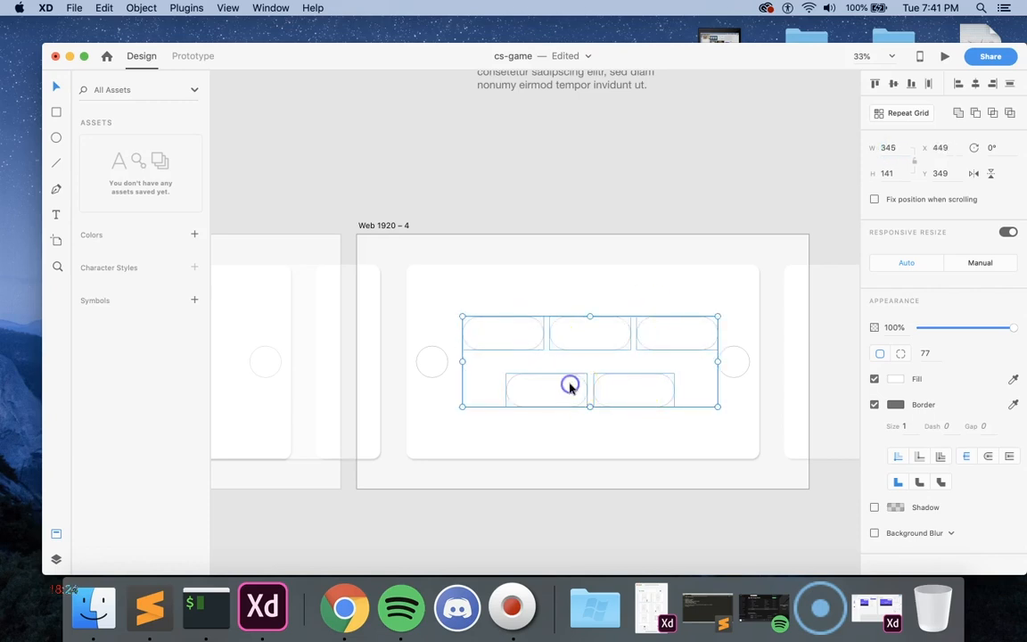
pyautogui.click(891, 149)
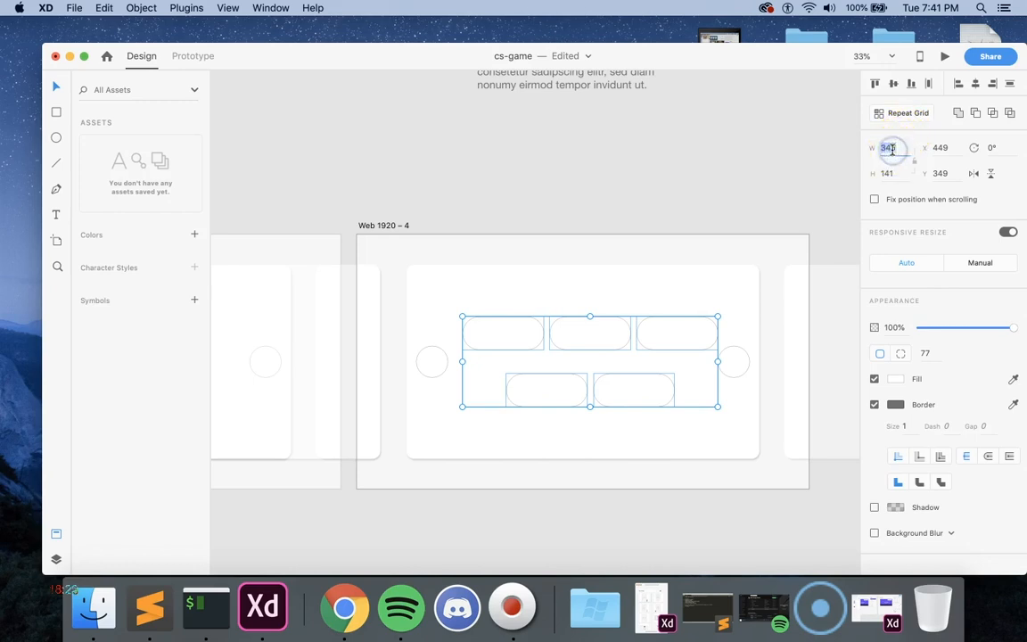
pyautogui.press('Return')
pyautogui.click(663, 337)
pyautogui.moveTo(664, 338)
pyautogui.mouseDown()
pyautogui.moveTo(660, 327)
pyautogui.moveTo(663, 336)
pyautogui.mouseUp()
pyautogui.click(657, 488)
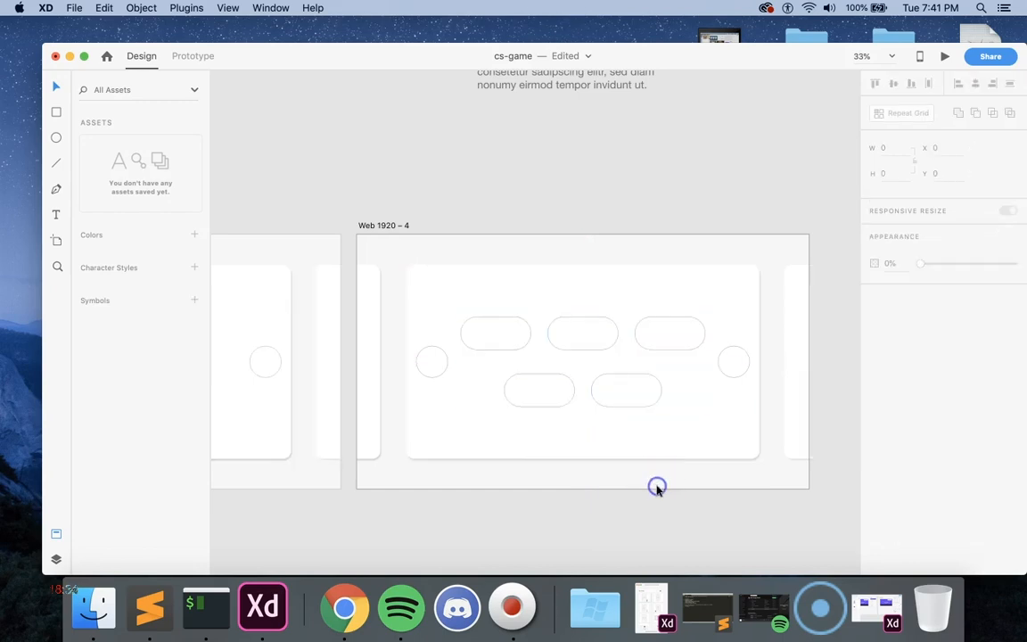
# Examine the hand-drawn wireframe with five ovals to compare its layout and text lines with Web 1920 – 4
pyautogui.hscroll(-5, 639, 479)
pyautogui.scroll(6, 639, 478)
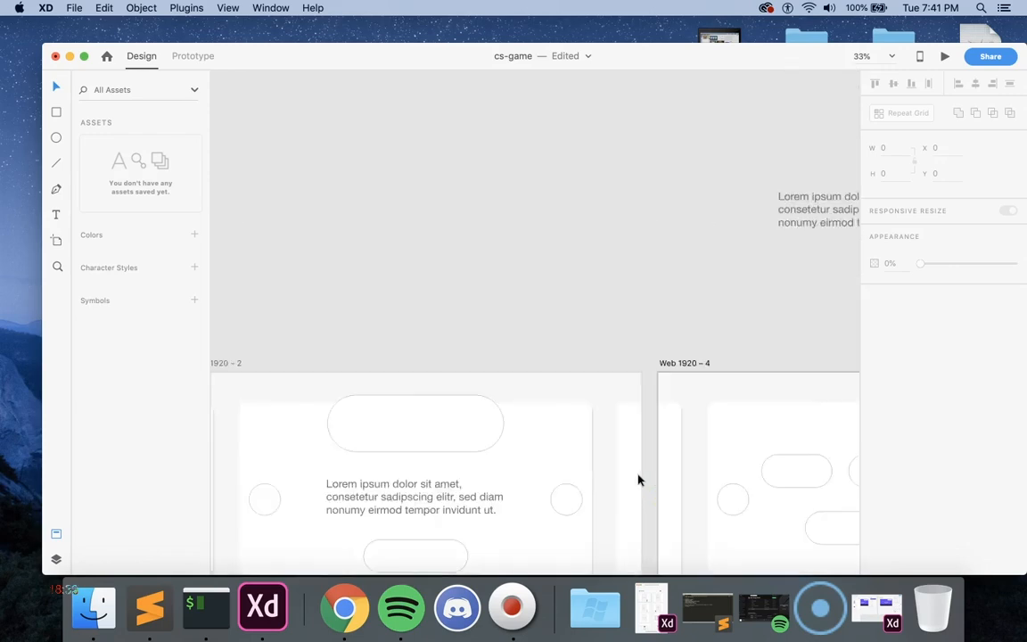
pyautogui.scroll(-6, 638, 479)
pyautogui.hscroll(5, 638, 479)
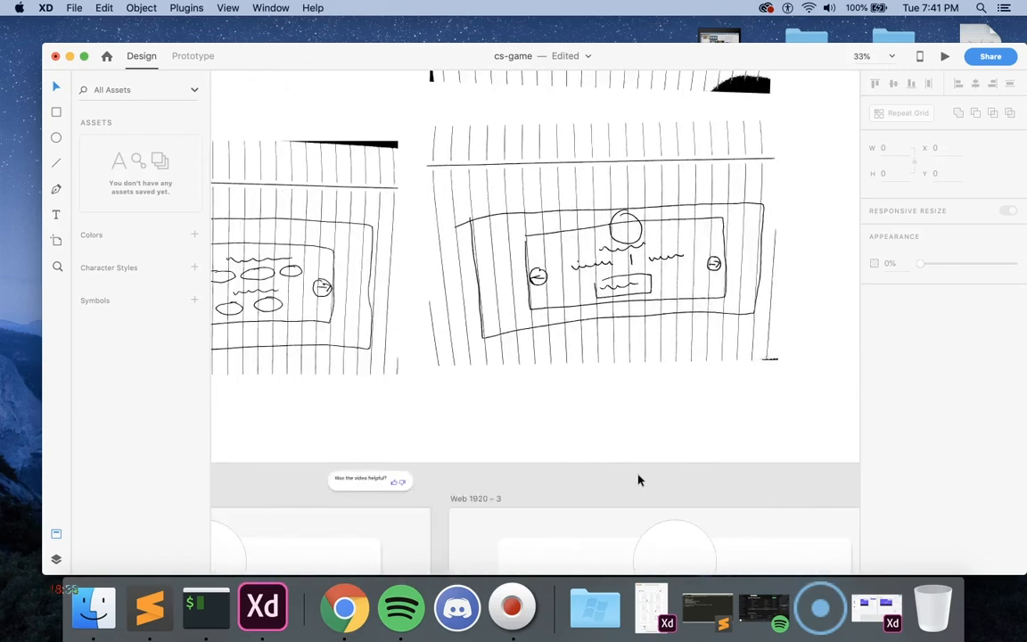
pyautogui.scroll(3, 638, 480)
pyautogui.hscroll(-5, 638, 480)
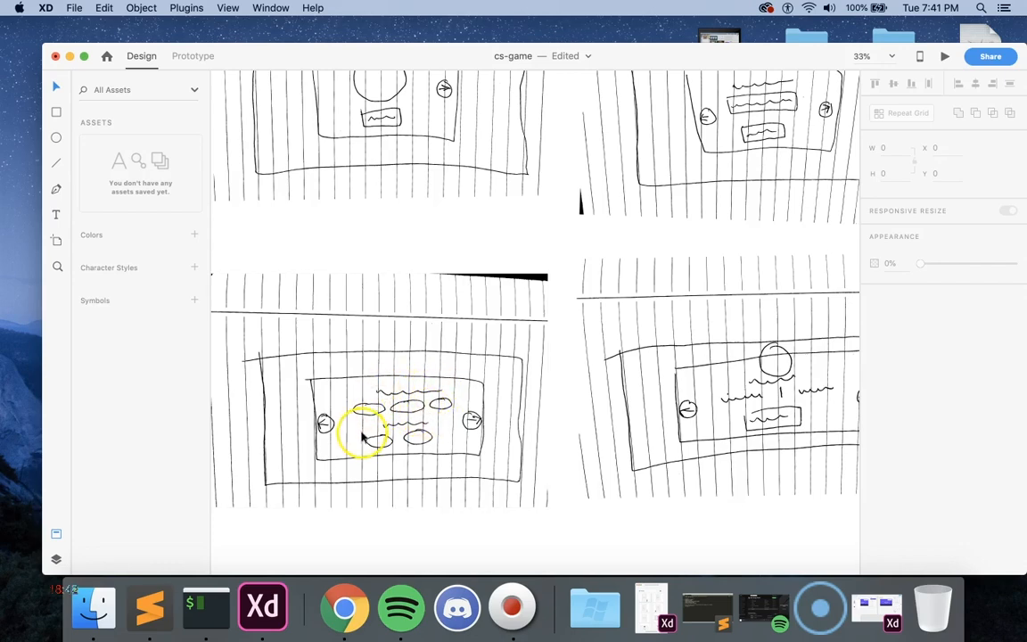
# Add a text heading "Select Difficulty" above the upper row of boxes on Web 1920 – 4, at about X 810, Y 245
pyautogui.scroll(10, 459, 434)
pyautogui.hscroll(-5, 458, 434)
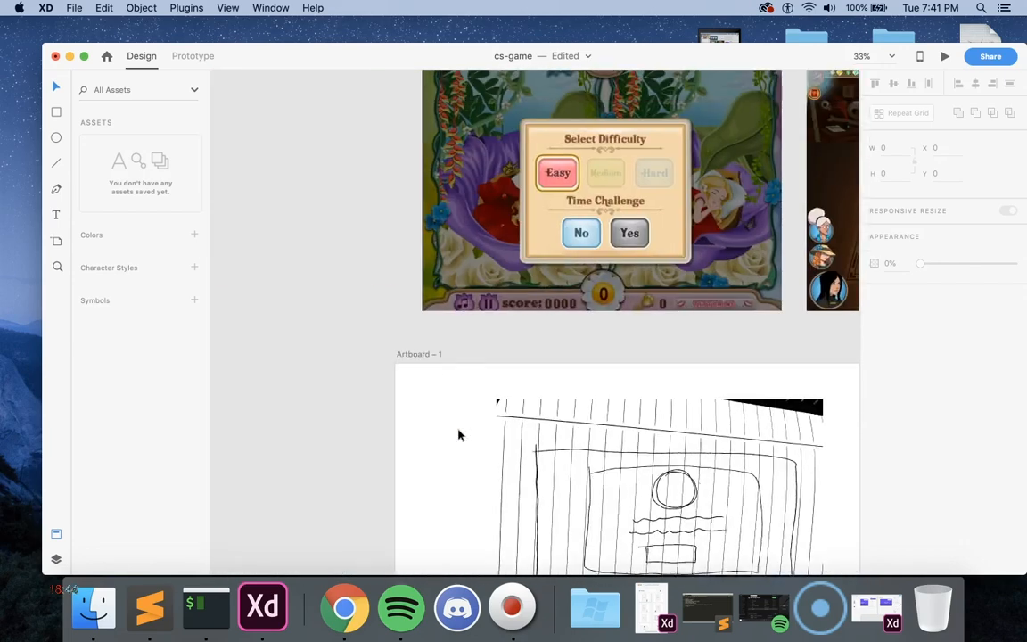
pyautogui.hscroll(15, 458, 434)
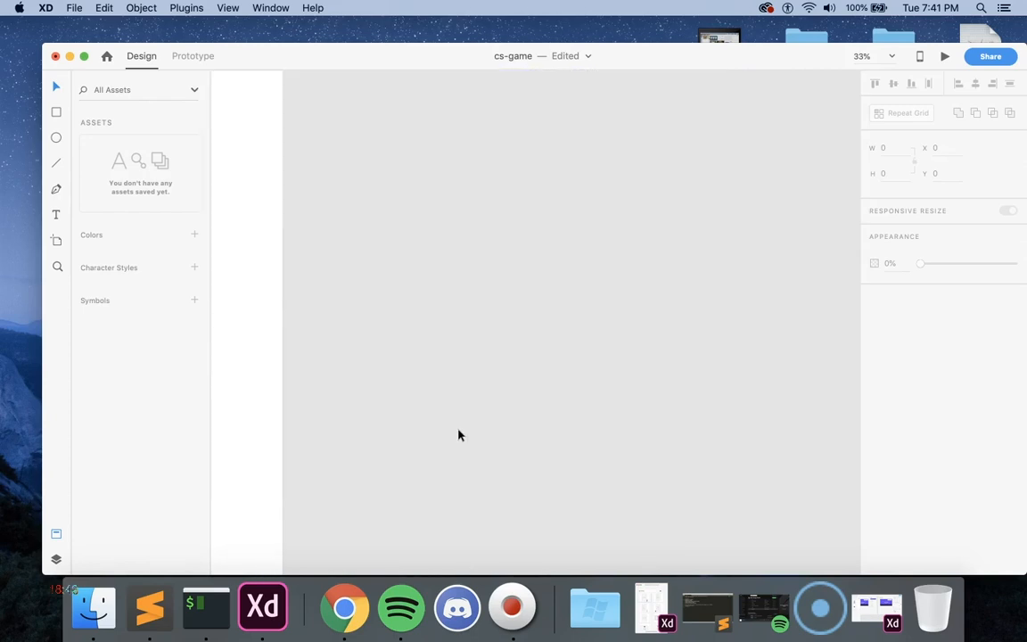
pyautogui.scroll(-8, 458, 434)
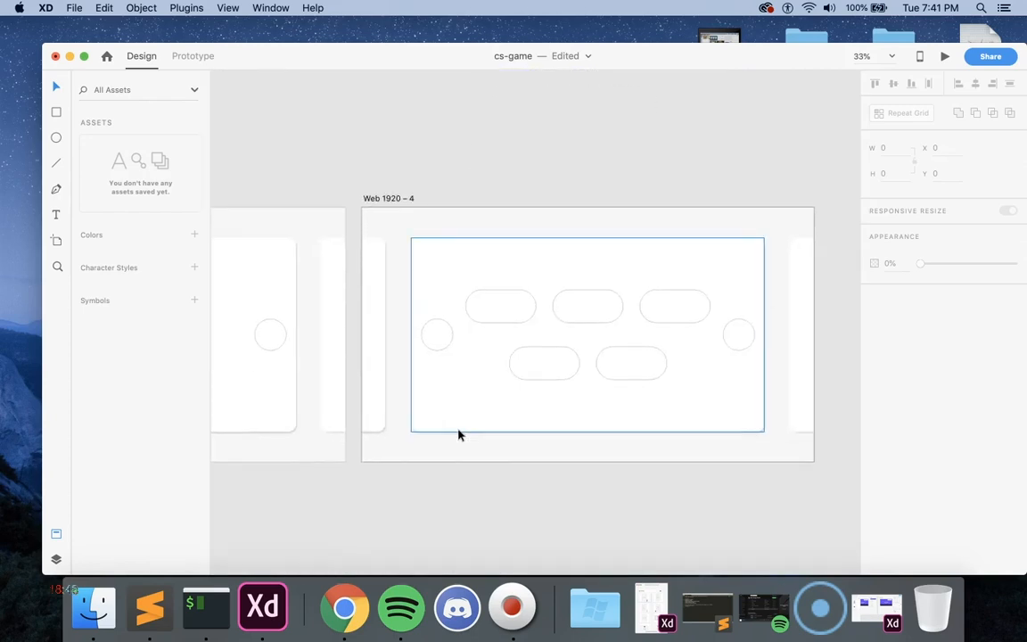
pyautogui.click(56, 215)
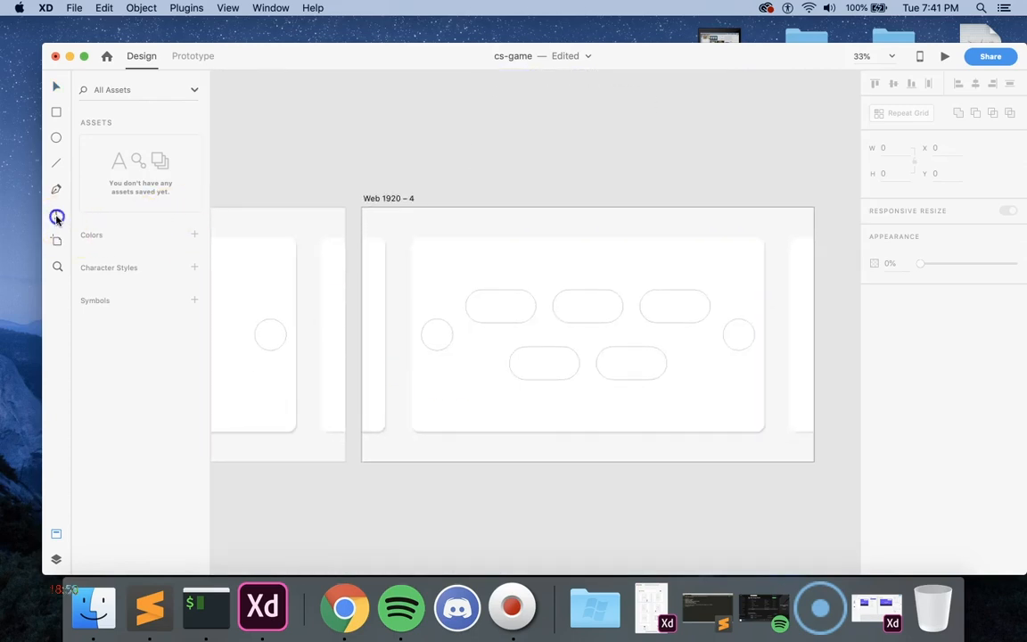
pyautogui.click(552, 276)
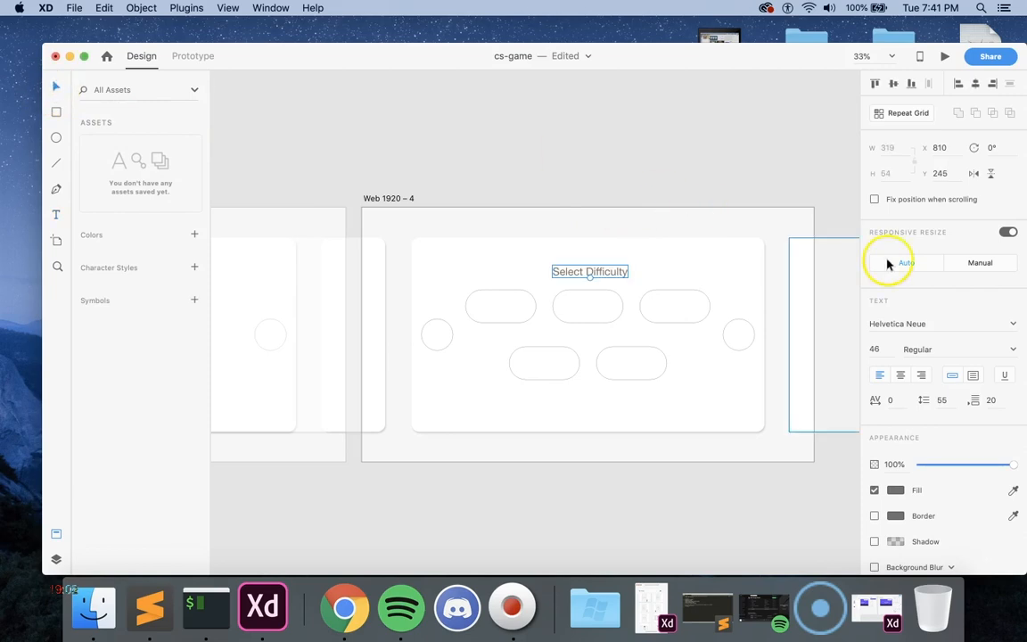
# Set the heading in Harmonia Sans Pro Cyr Bold and place a copy between the two rows of boxes at X 796, Y 540
pyautogui.click(894, 323)
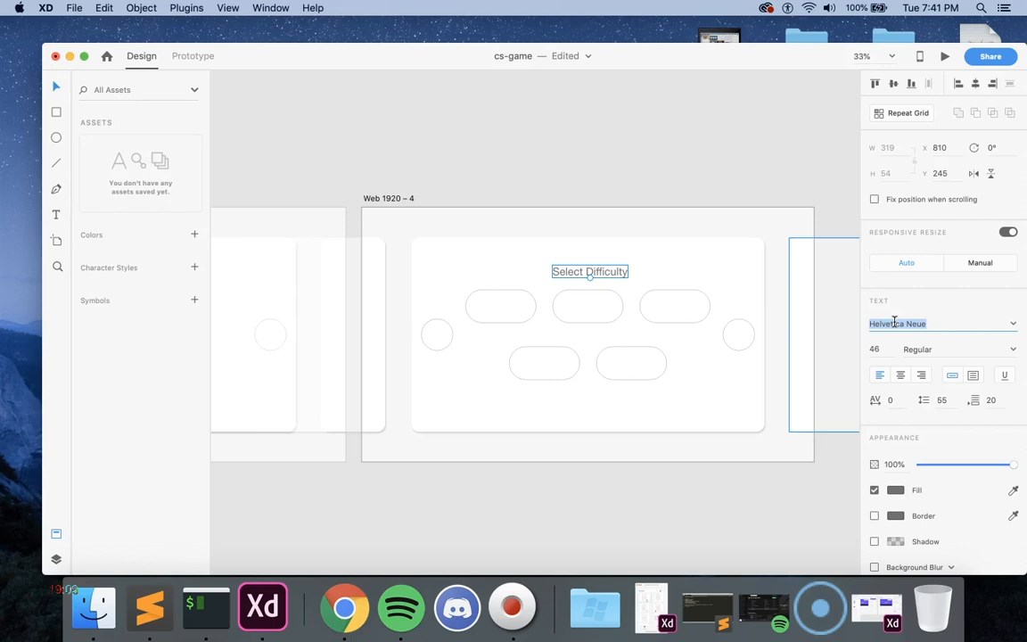
pyautogui.press('Return')
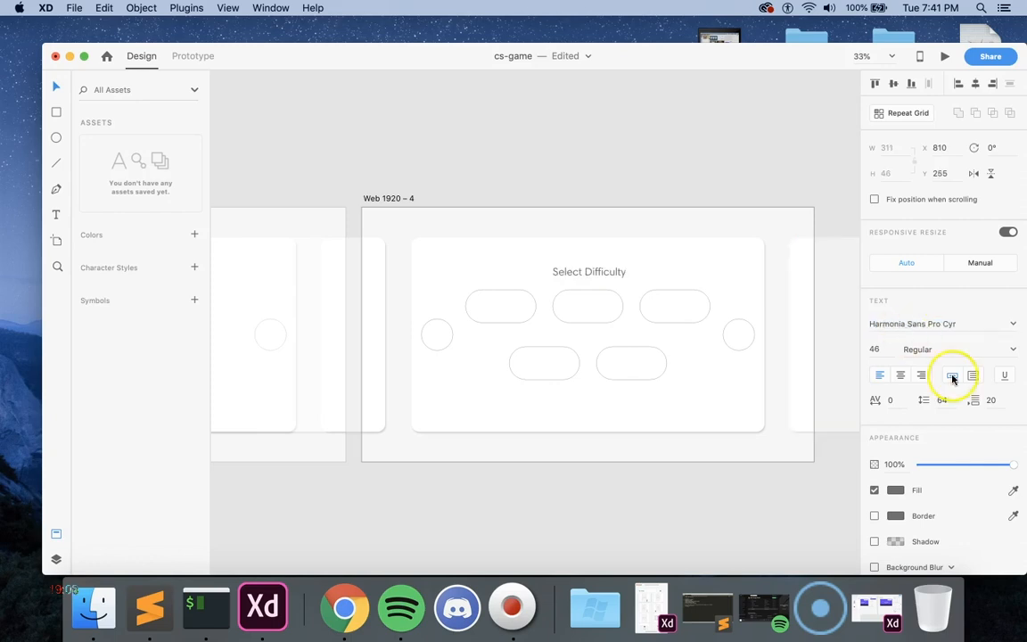
pyautogui.click(1013, 353)
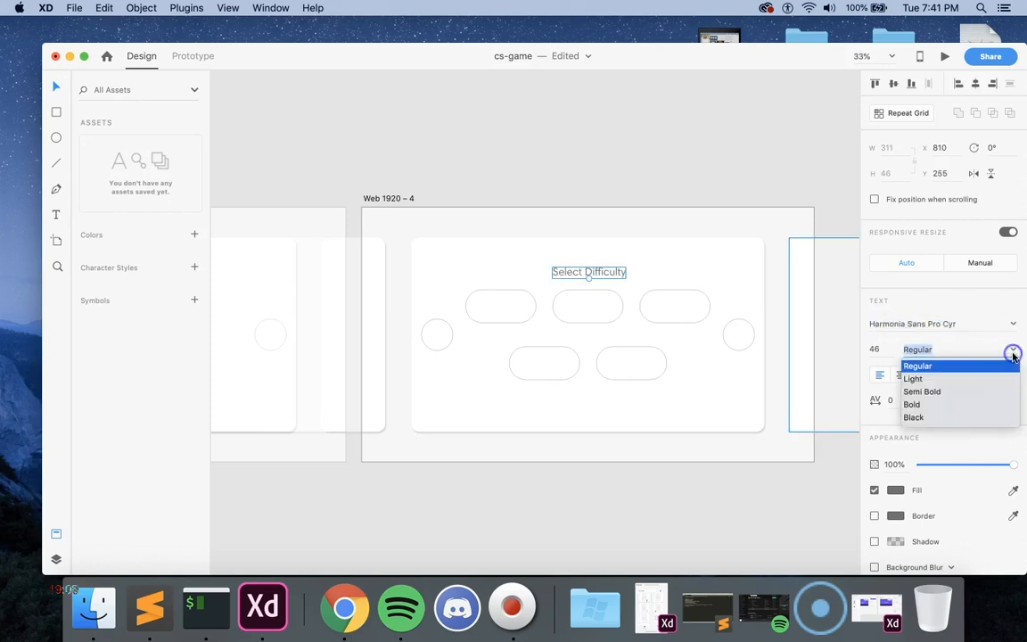
pyautogui.click(913, 404)
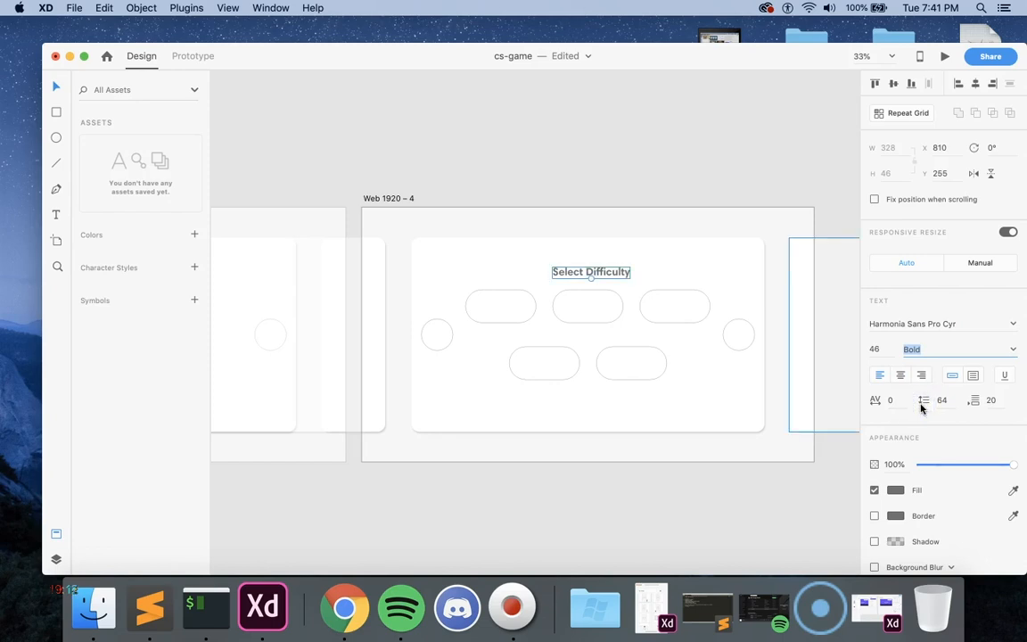
pyautogui.click(1012, 353)
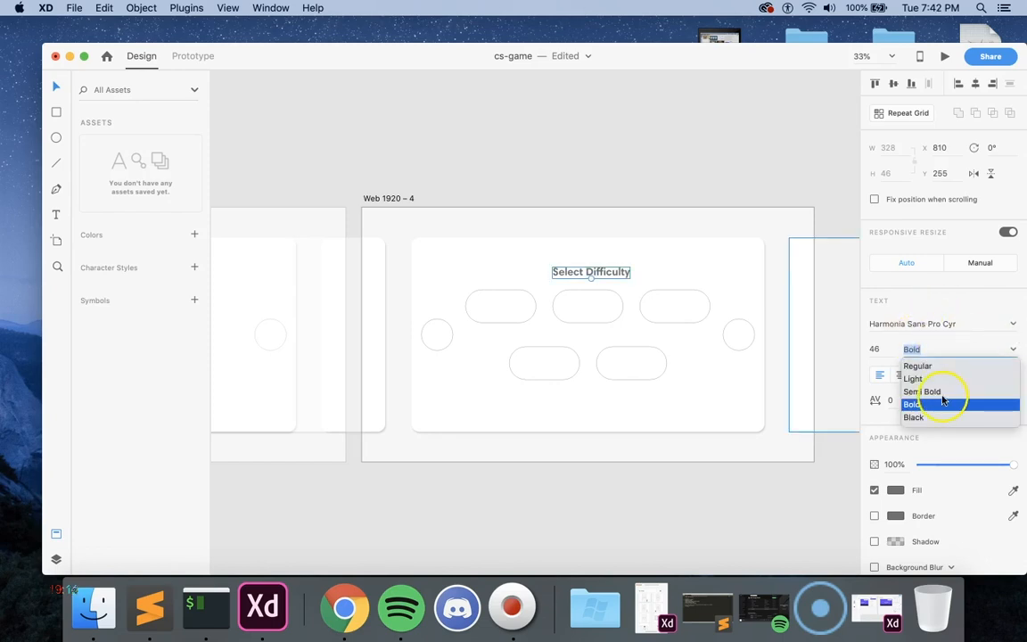
pyautogui.click(933, 392)
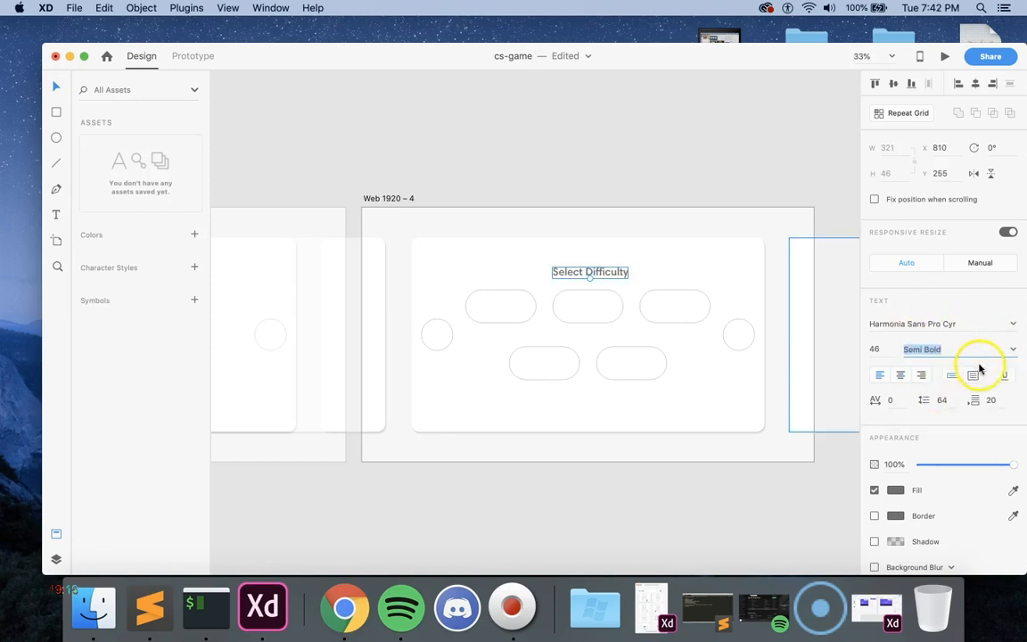
pyautogui.click(1013, 353)
pyautogui.click(940, 406)
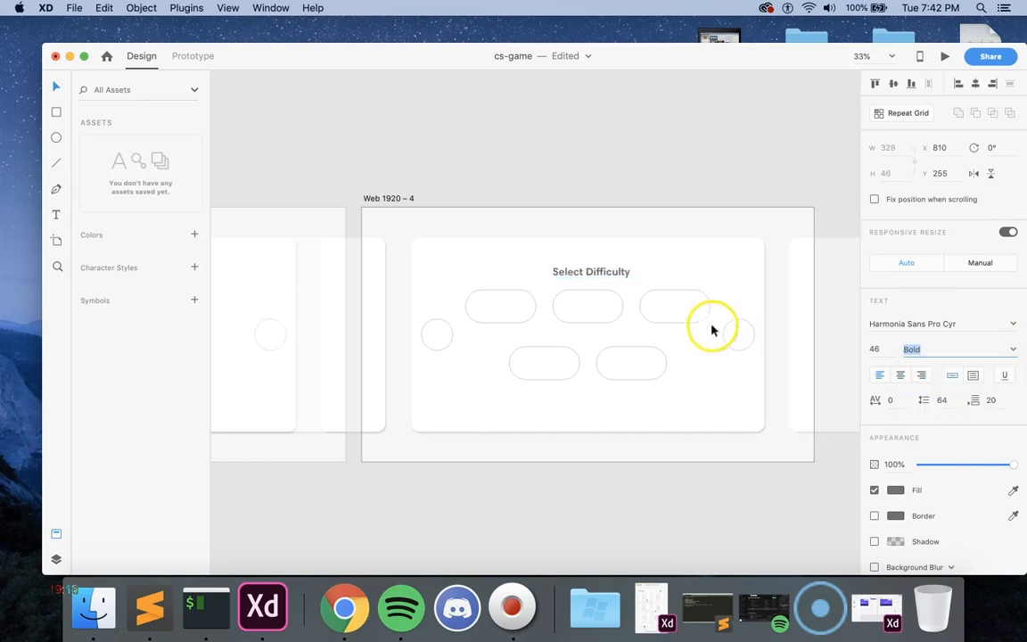
pyautogui.moveTo(595, 277); pyautogui.dragTo(595, 339)
pyautogui.press('super+d')
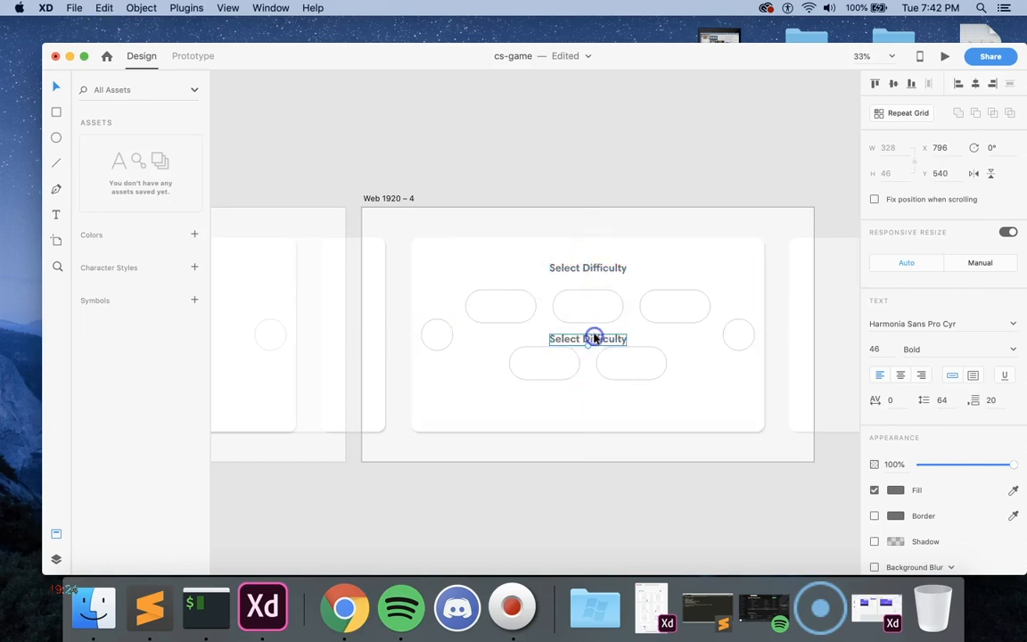
# Review the difficulty-selection reference image and hand-drawn wireframes for the wording of the second heading on Web 1920 – 4
pyautogui.scroll(15, 595, 339)
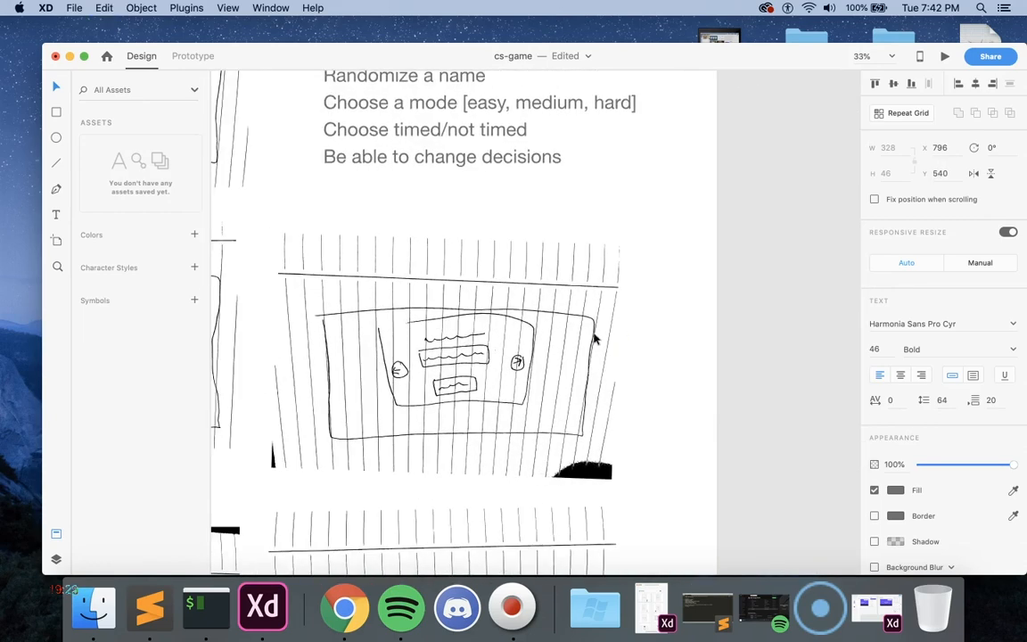
pyautogui.scroll(-15, 595, 339)
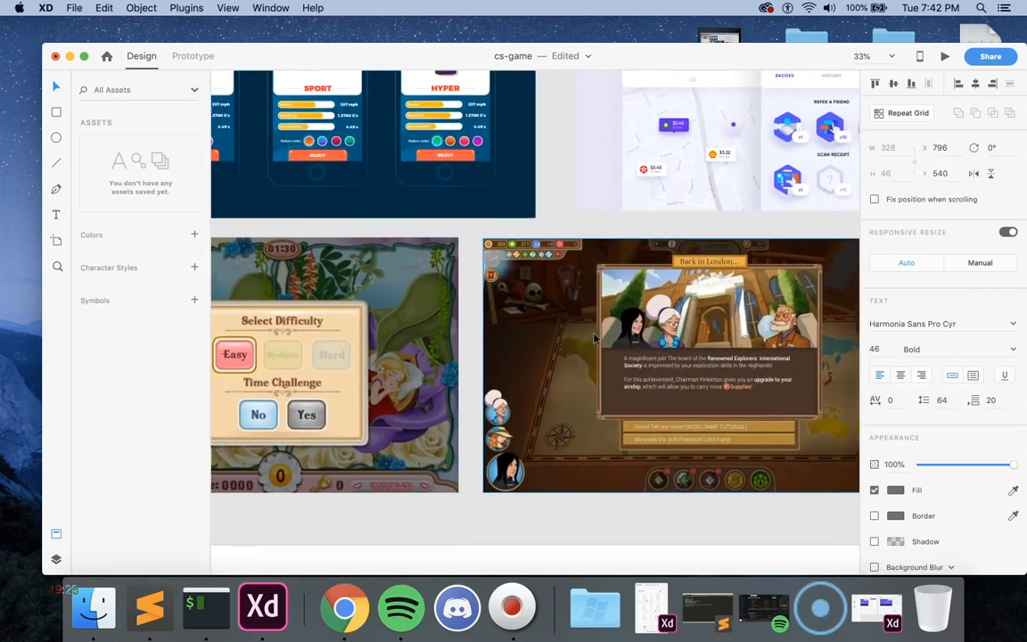
pyautogui.scroll(-10, 595, 338)
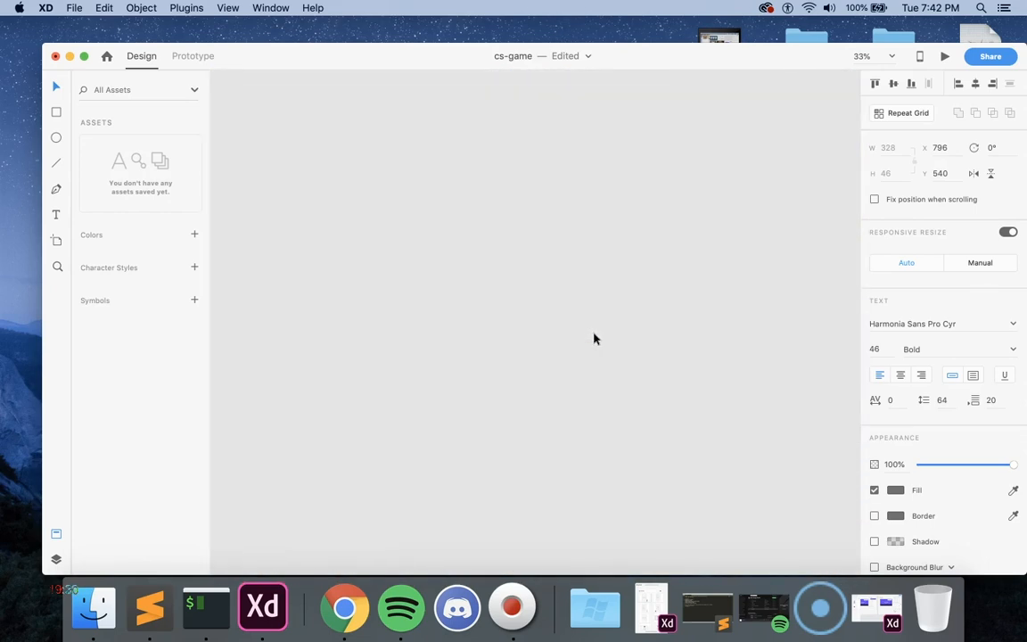
pyautogui.press('super+minus')
pyautogui.press('super+minus')
pyautogui.press('super+minus')
pyautogui.press('super+minus')
pyautogui.scroll(-5, 596, 339)
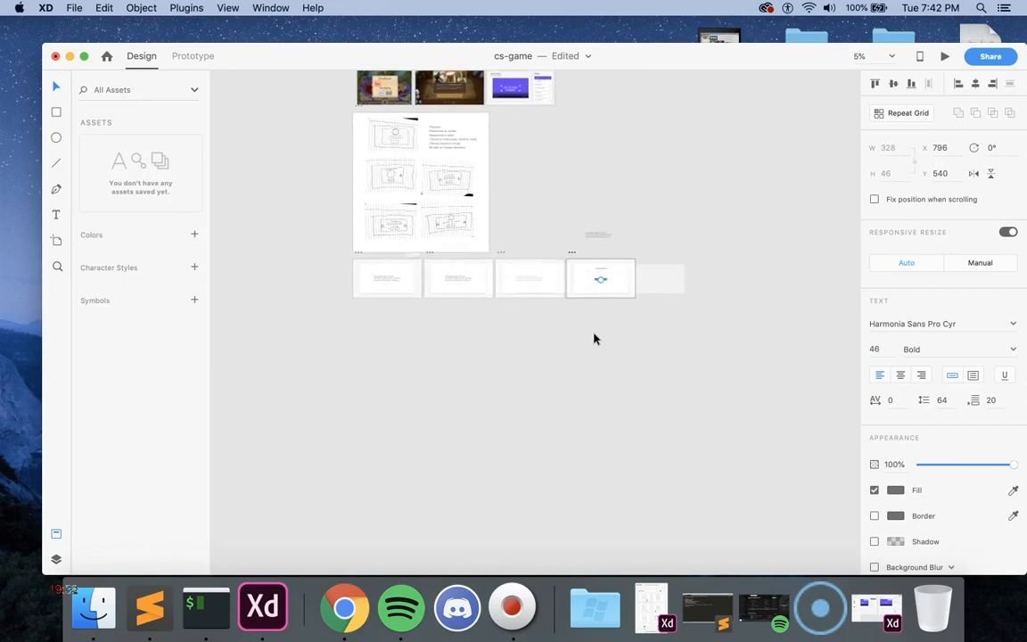
pyautogui.press('super+plus')
pyautogui.press('super+plus')
pyautogui.press('super+plus')
pyautogui.press('super+plus')
pyautogui.scroll(8, 596, 339)
pyautogui.hscroll(5, 596, 338)
pyautogui.scroll(-3, 595, 339)
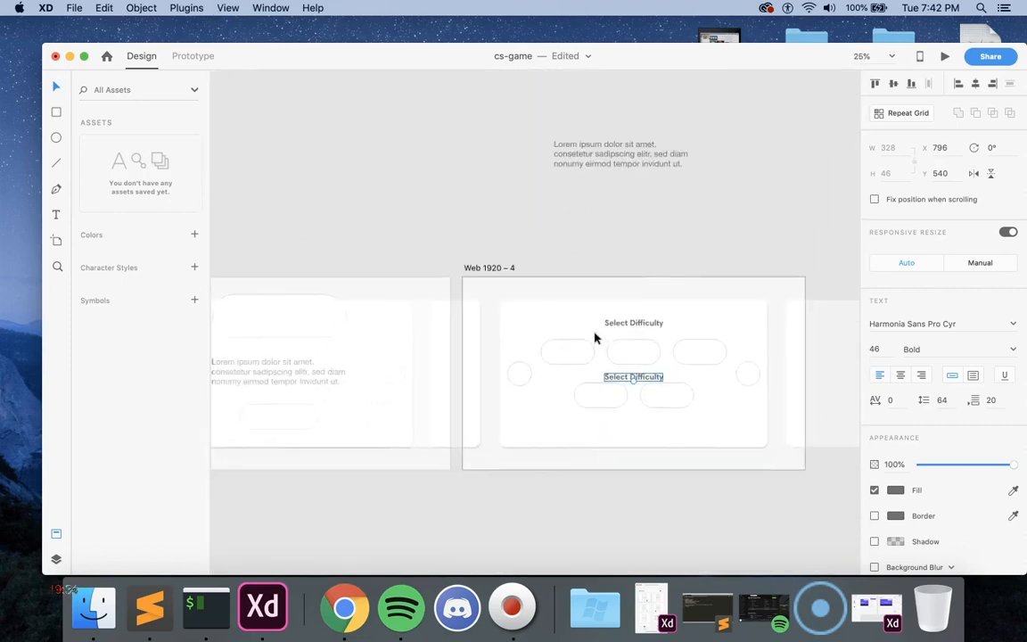
# Change the copied heading between the two rows of boxes to "Time Challenge"
pyautogui.press('super+plus')
pyautogui.doubleClick(598, 332)
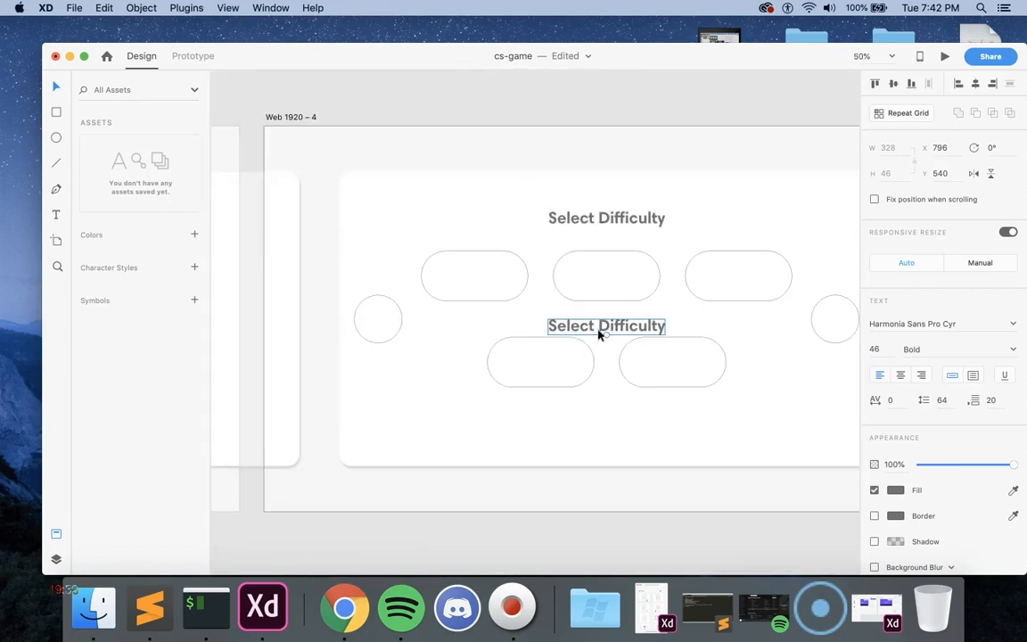
pyautogui.write('Time Challenge')
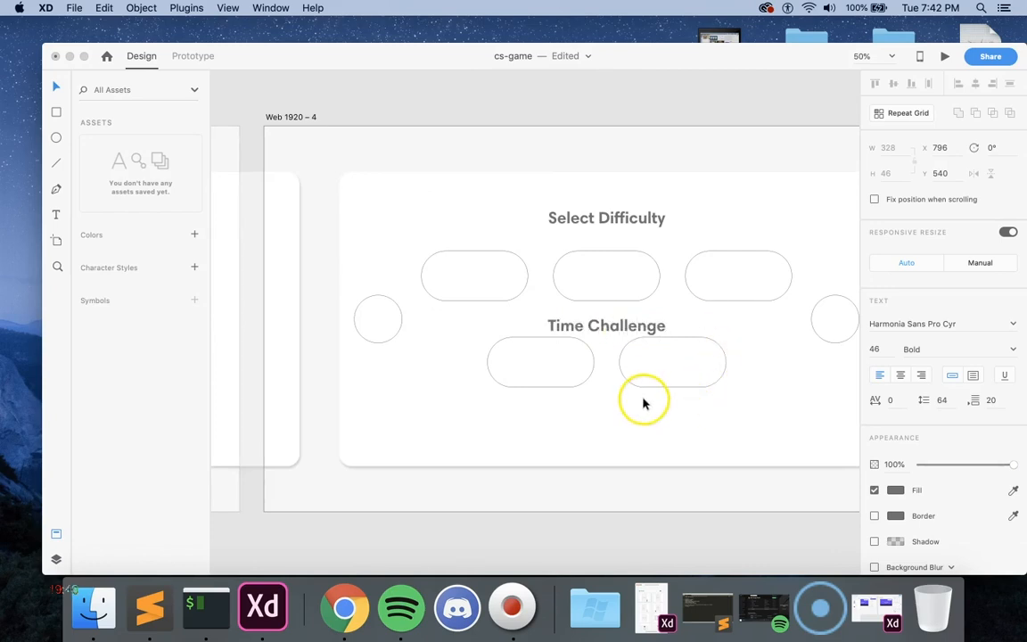
# Move the two lower boxes further down the card and place the Time Challenge heading above them at X 795, Y 599
pyautogui.click(575, 550)
pyautogui.click(589, 354)
pyautogui.keyDown('shift'); pyautogui.click(668, 370); pyautogui.keyUp('shift')
pyautogui.moveTo(668, 369); pyautogui.dragTo(670, 403)
pyautogui.click(636, 334)
pyautogui.moveTo(635, 334); pyautogui.dragTo(635, 356)
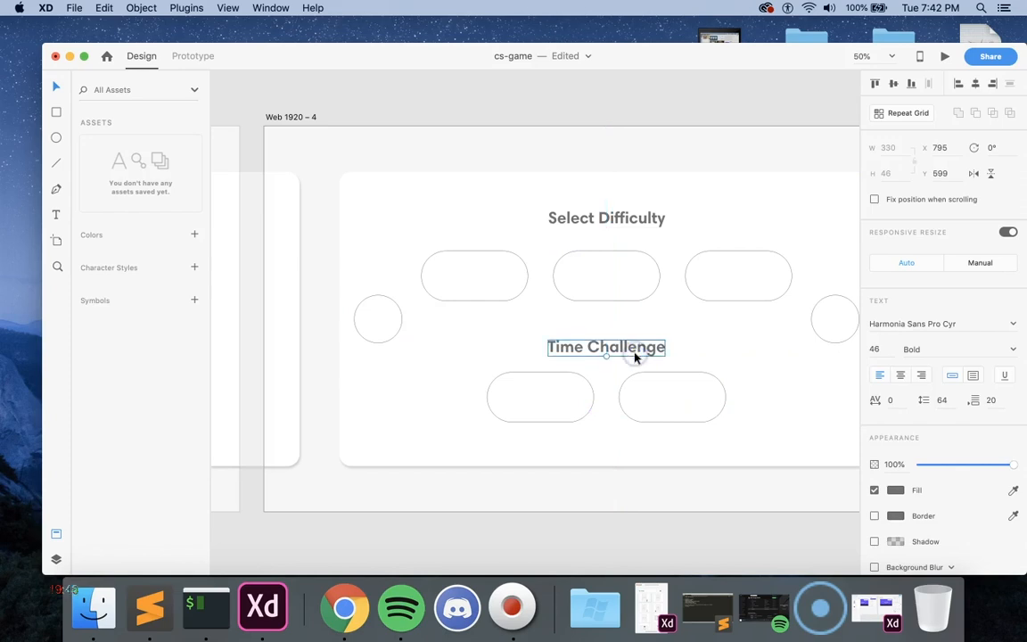
# Compare the Web 1920 – 4 layout with the hand-drawn wireframes and the other artboards
pyautogui.press('super+minus')
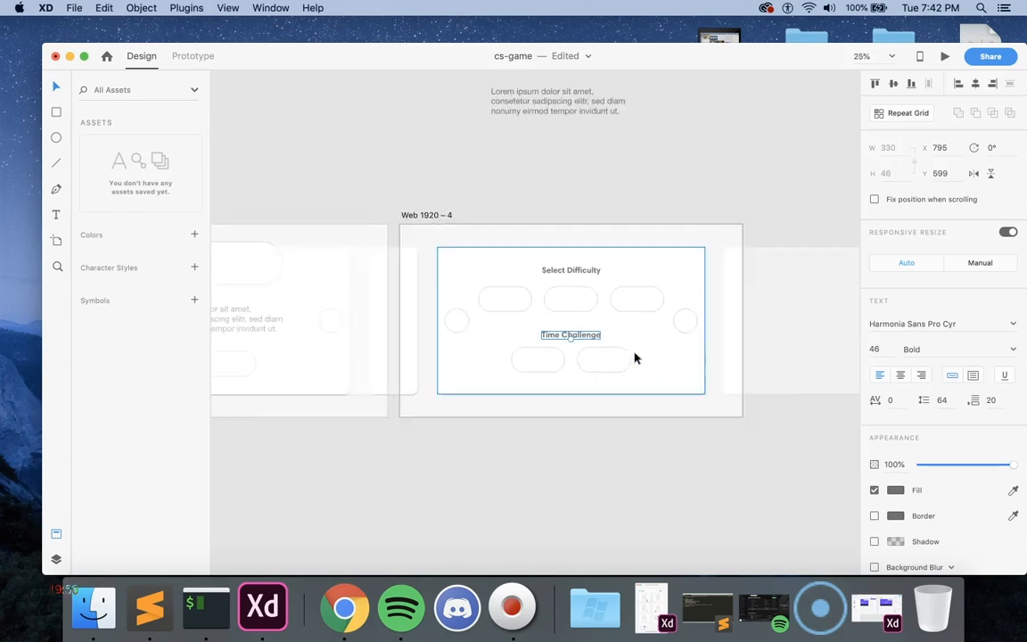
pyautogui.scroll(10, 635, 356)
pyautogui.scroll(-8, 635, 357)
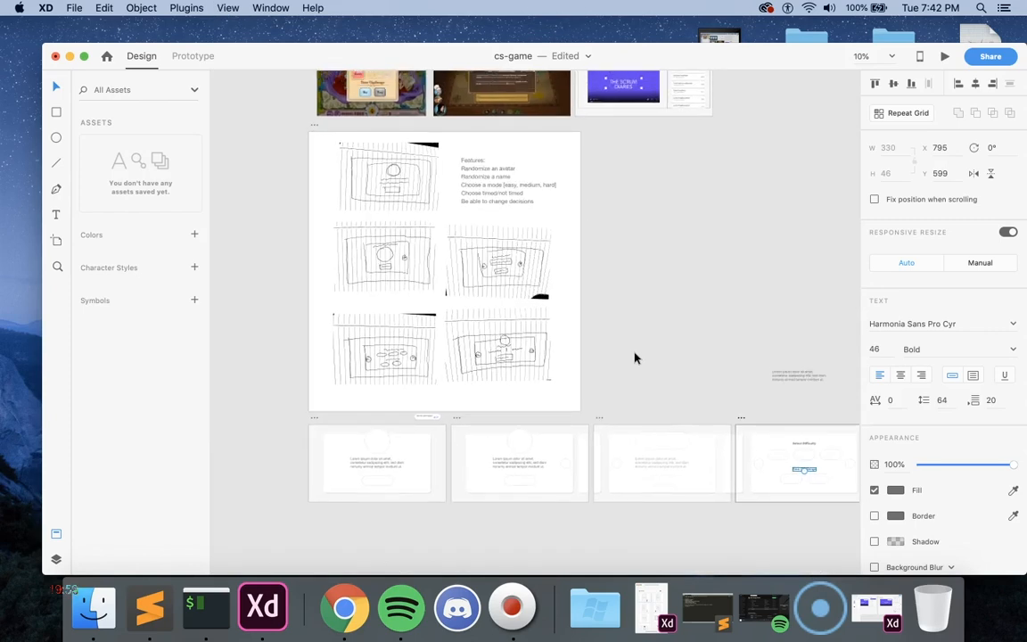
pyautogui.scroll(-3, 634, 357)
pyautogui.hscroll(6, 635, 357)
pyautogui.click(623, 465)
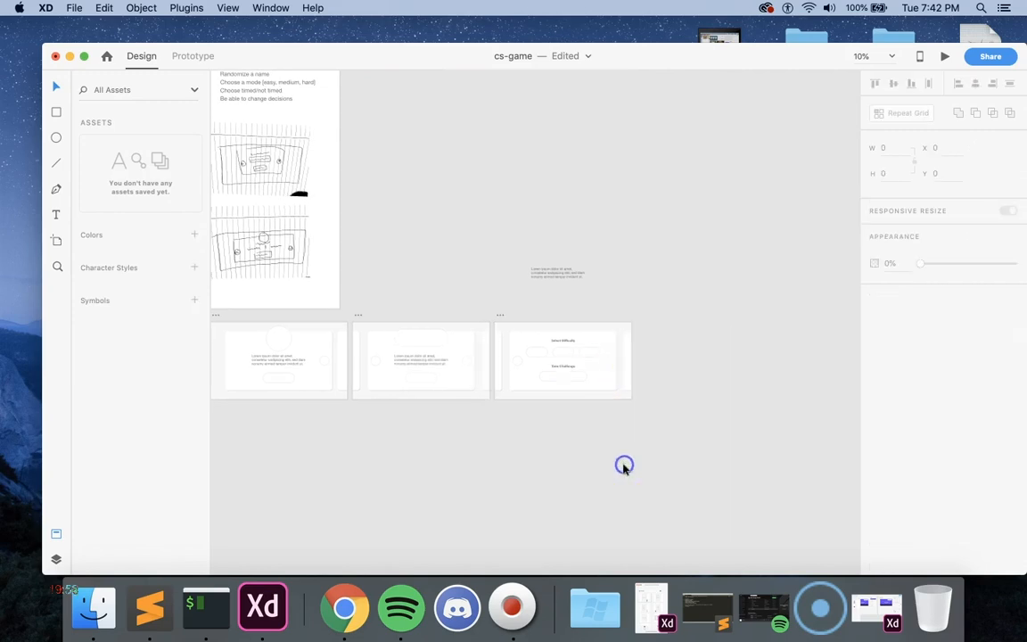
pyautogui.scroll(5, 624, 465)
pyautogui.press('super+equal')
pyautogui.click(624, 465)
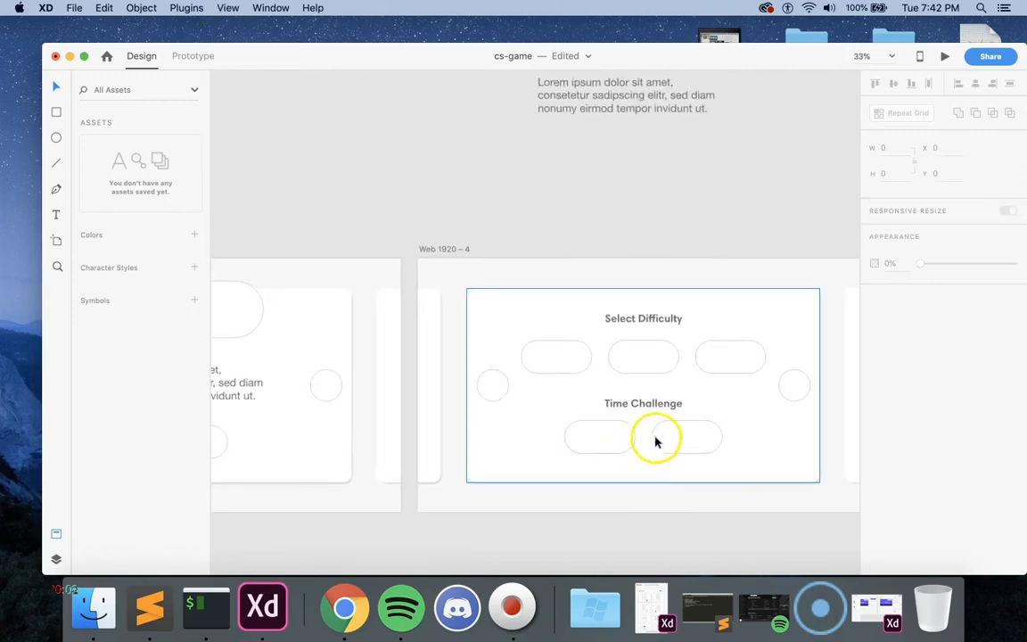
# Tighten the box spacing by moving the upper row's outer boxes inward and the second lower box closer to its neighbor
pyautogui.click(580, 361)
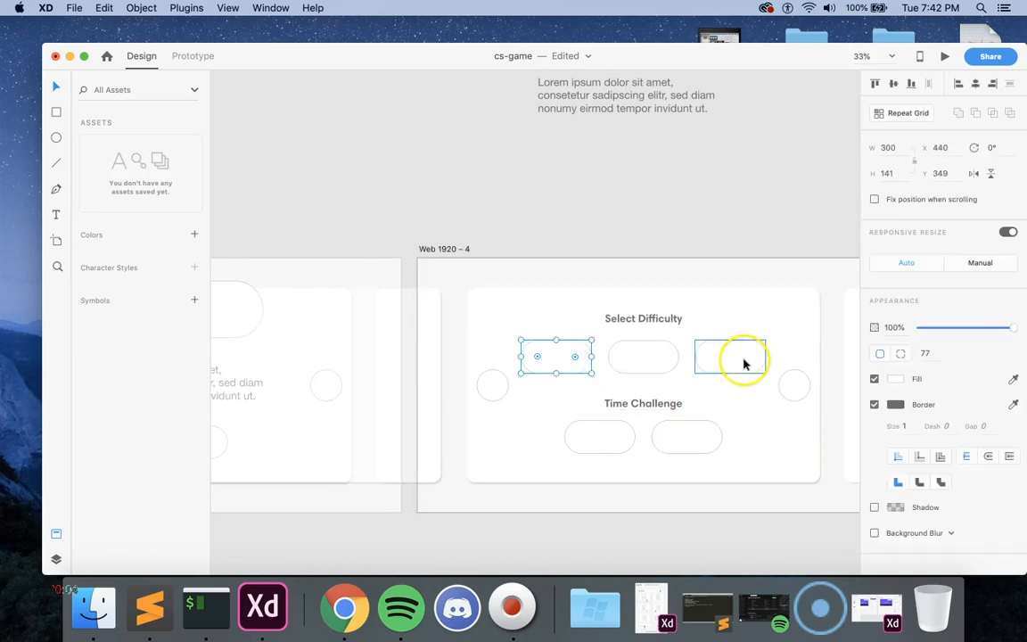
pyautogui.moveTo(744, 360)
pyautogui.mouseDown()
pyautogui.moveTo(566, 360)
pyautogui.moveTo(742, 364)
pyautogui.mouseUp()
pyautogui.click(699, 440)
pyautogui.moveTo(699, 441); pyautogui.dragTo(691, 442)
# Group the two boxes under Time Challenge and center the group horizontally on the artboard
pyautogui.keyDown('shift'); pyautogui.click(632, 441); pyautogui.keyUp('shift')
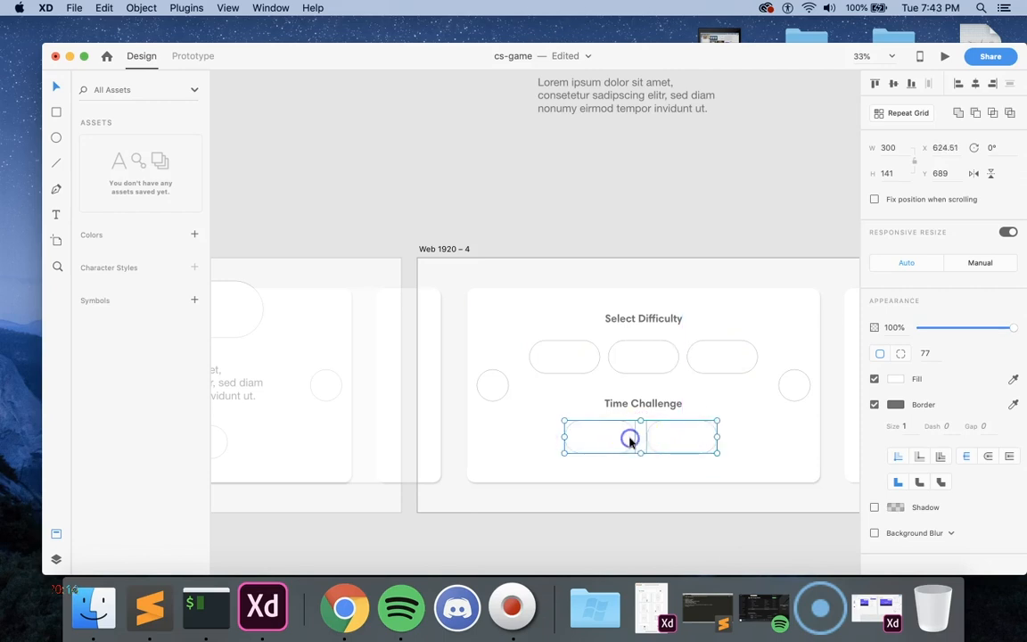
pyautogui.rightClick(630, 437)
pyautogui.click(676, 440)
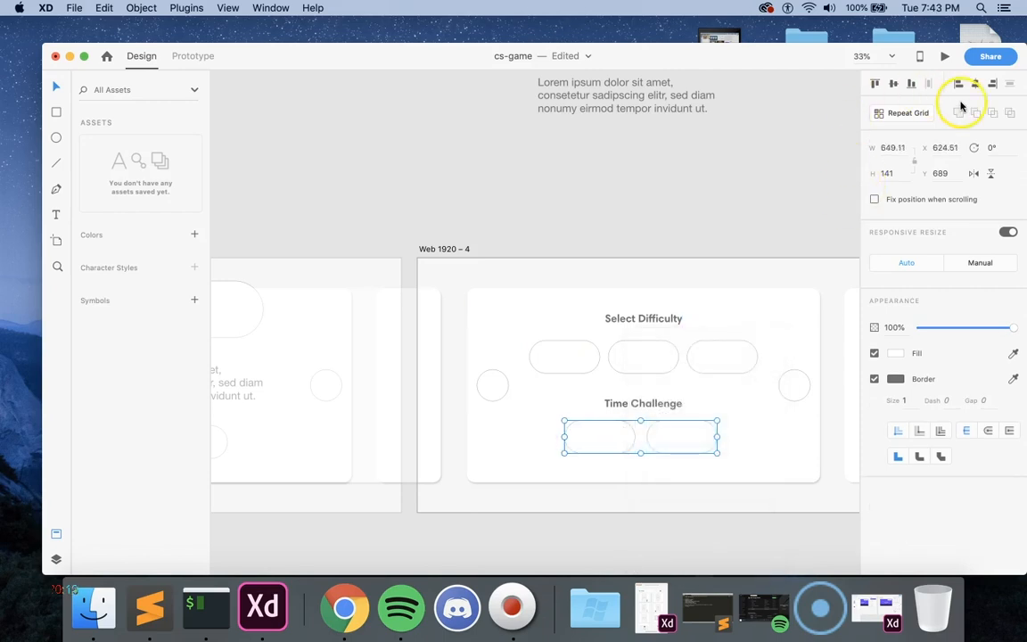
# Group the three boxes under Select Difficulty and center the group horizontally on the artboard
pyautogui.click(726, 346)
pyautogui.keyDown('shift'); pyautogui.click(653, 355); pyautogui.keyUp('shift')
pyautogui.keyDown('shift'); pyautogui.click(569, 360); pyautogui.keyUp('shift')
pyautogui.rightClick(569, 359)
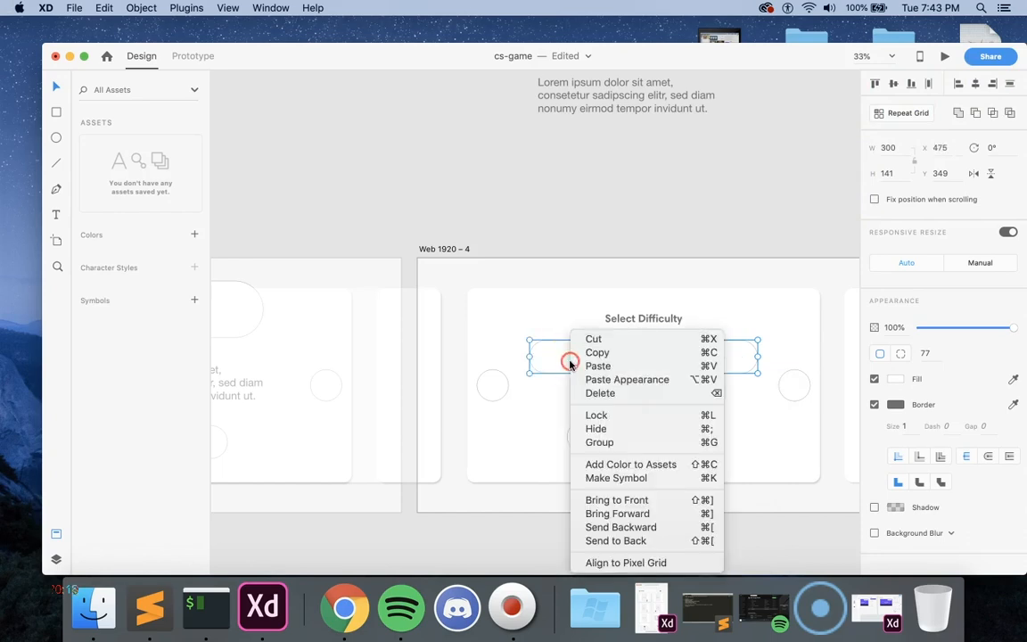
pyautogui.click(599, 442)
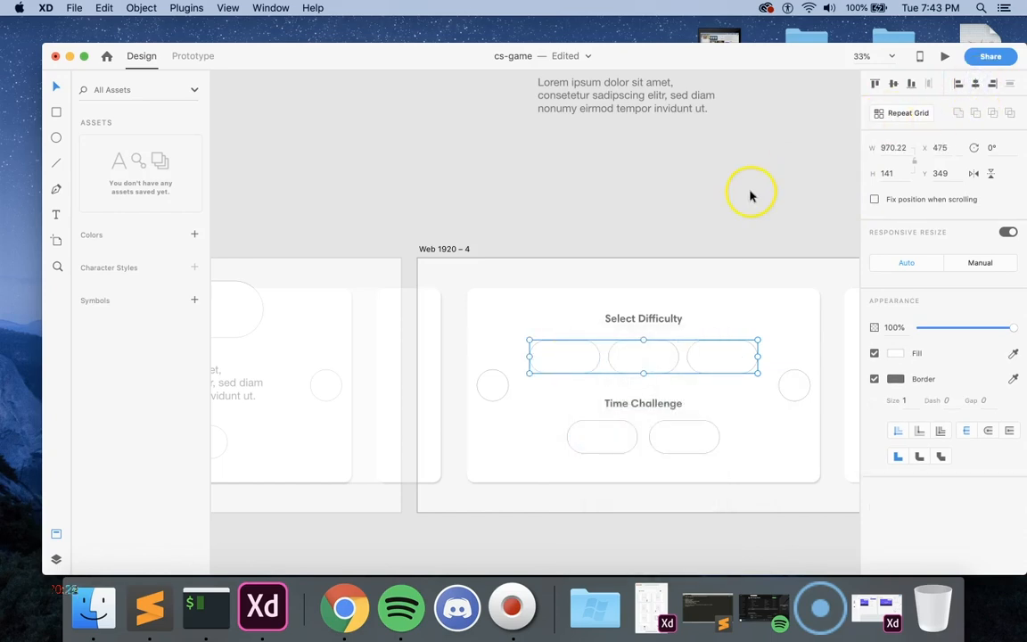
pyautogui.click(745, 234)
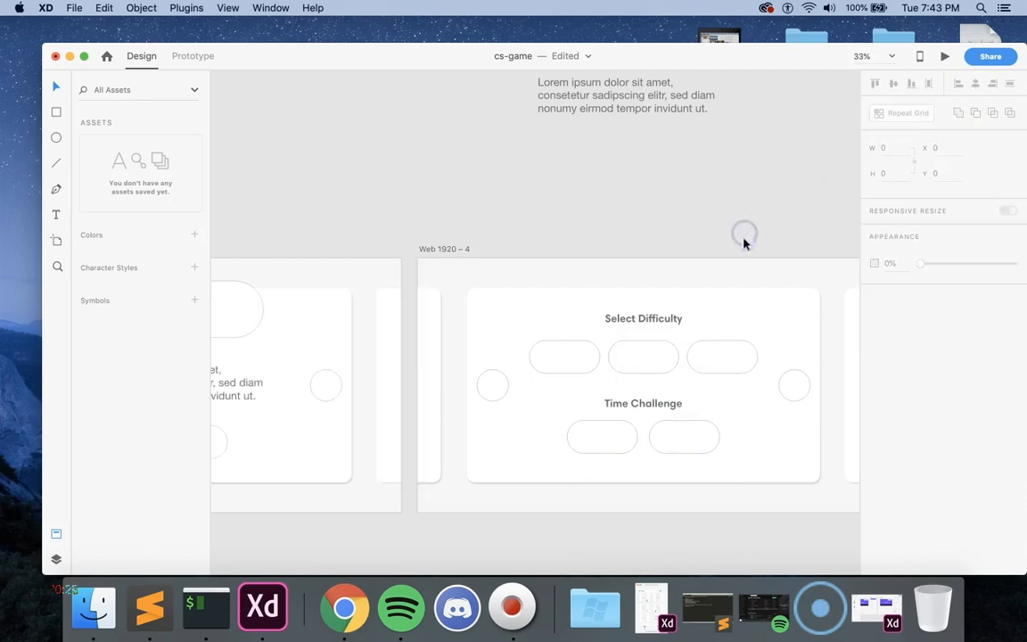
# Select the Select Difficulty and Time Challenge headings together to check their alignment
pyautogui.click(715, 360)
pyautogui.click(659, 406)
pyautogui.keyDown('shift'); pyautogui.click(649, 321); pyautogui.keyUp('shift')
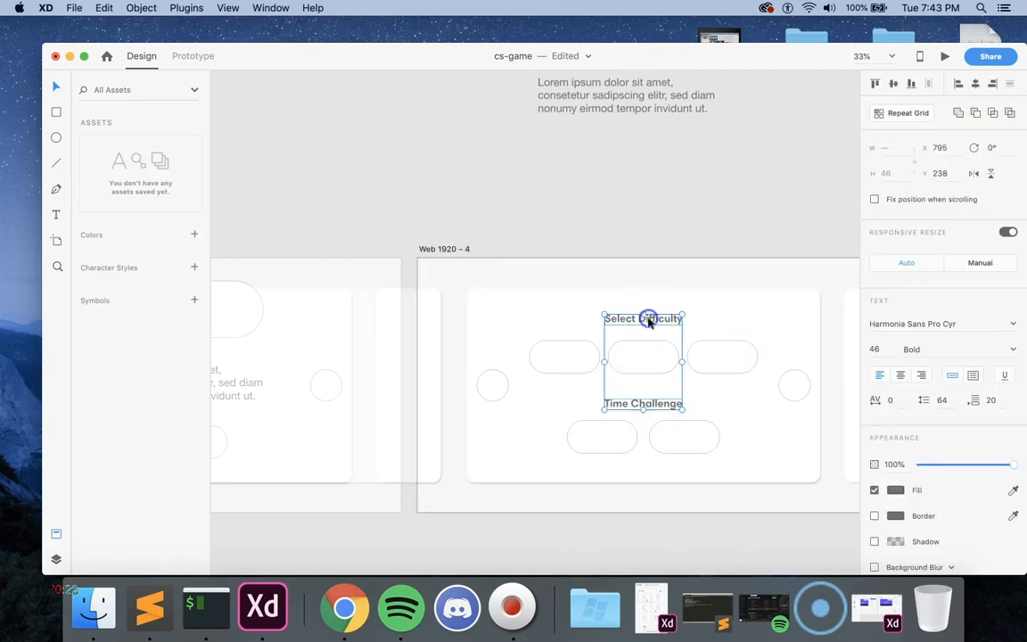
pyautogui.click(754, 171)
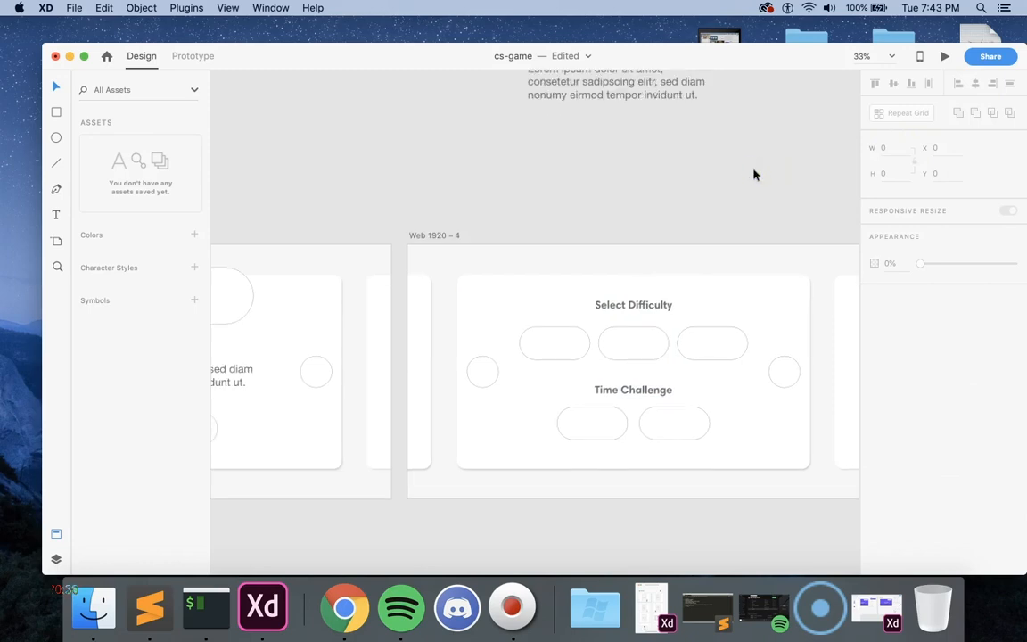
# Duplicate the Web 1920 – 4 artboard beside the original
pyautogui.press('super+minus')
pyautogui.click(580, 259)
pyautogui.click(516, 282)
pyautogui.press('super+d')
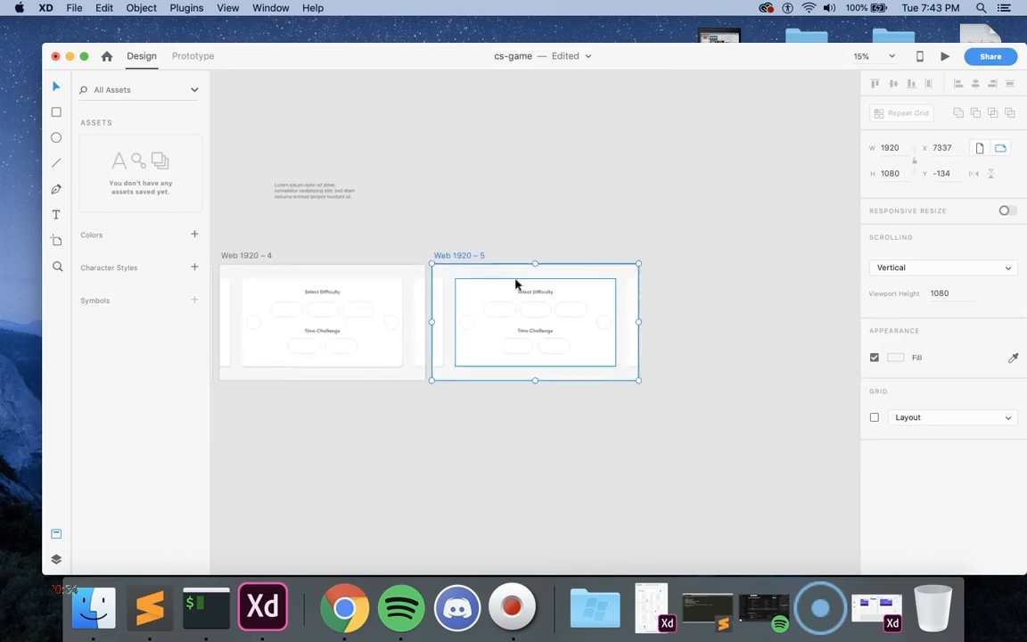